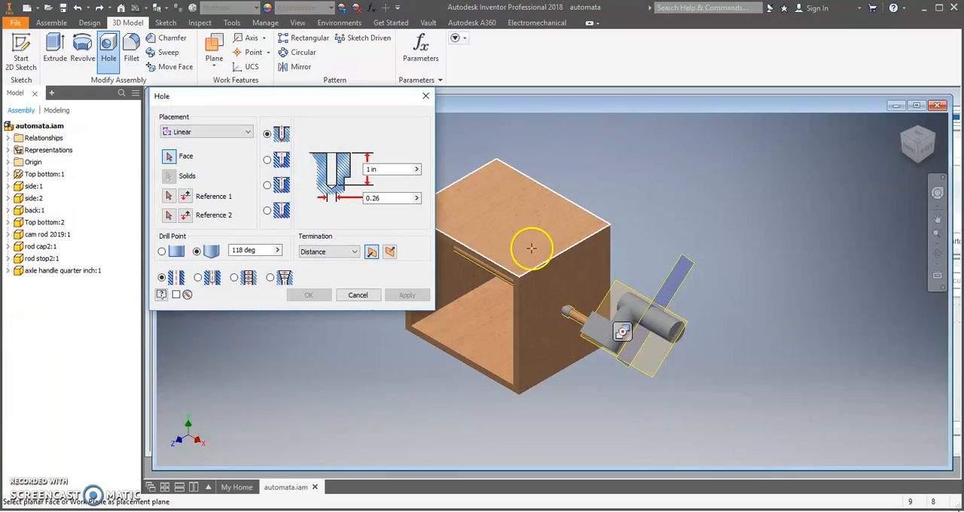
# Place a 0.26 in diameter hole on the box's top face, referenced to its left side edge and back edge
pyautogui.click(481, 202)
pyautogui.click(387, 200)
pyautogui.moveTo(372, 201); pyautogui.dragTo(345, 190)
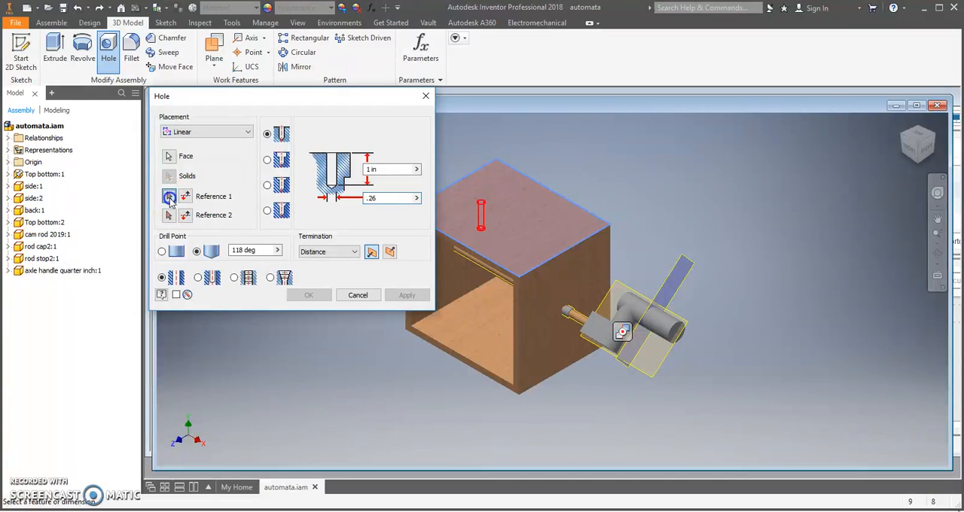
pyautogui.click(456, 184)
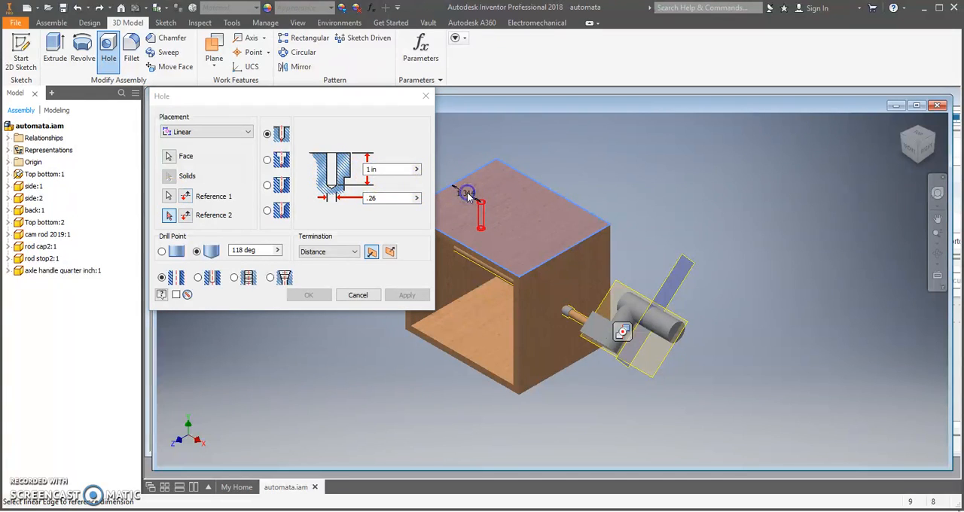
pyautogui.click(534, 180)
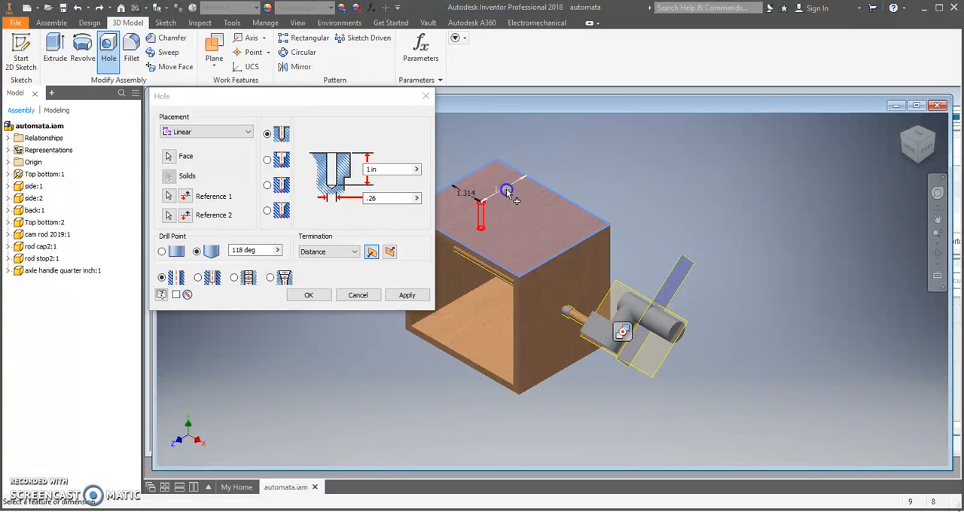
# Position the hole 2 in from the back edge and 5/3 in from the left side edge, and apply it
pyautogui.doubleClick(503, 189)
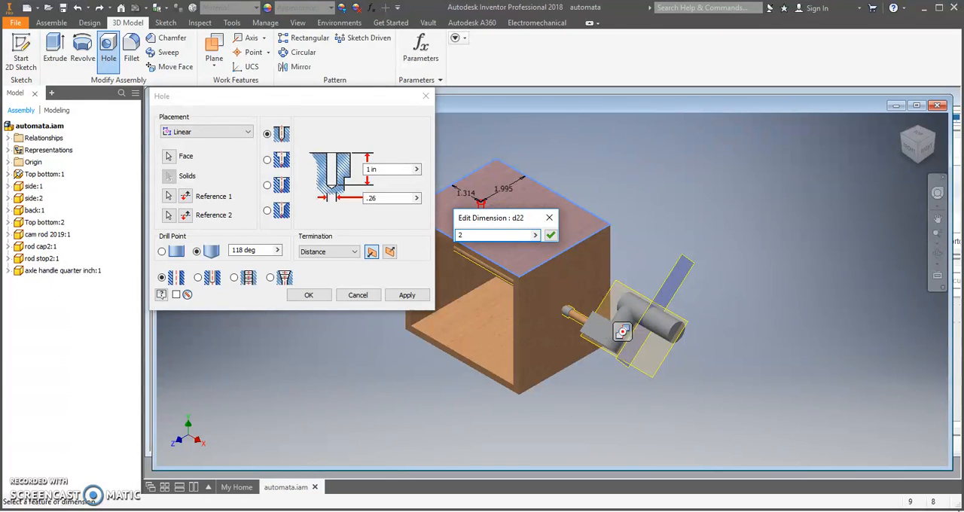
pyautogui.click(551, 235)
pyautogui.click(463, 193)
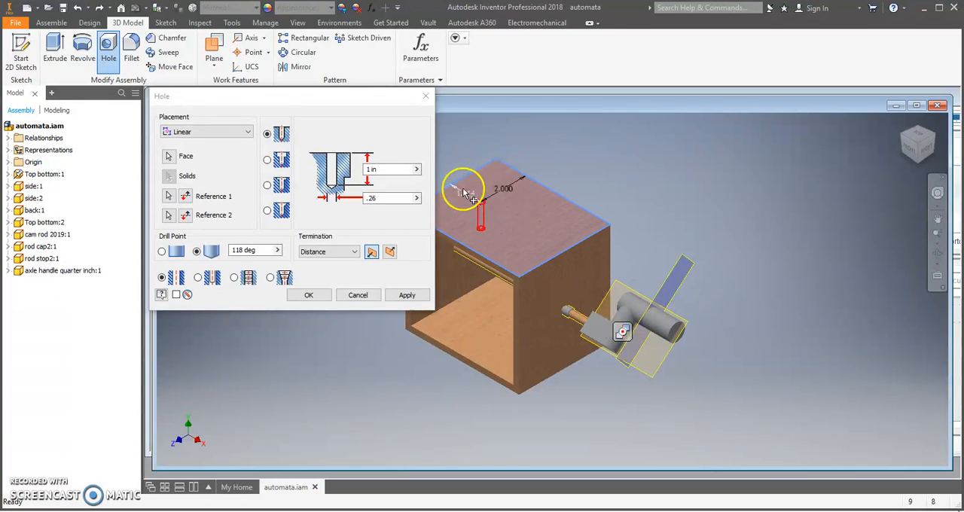
pyautogui.doubleClick(465, 193)
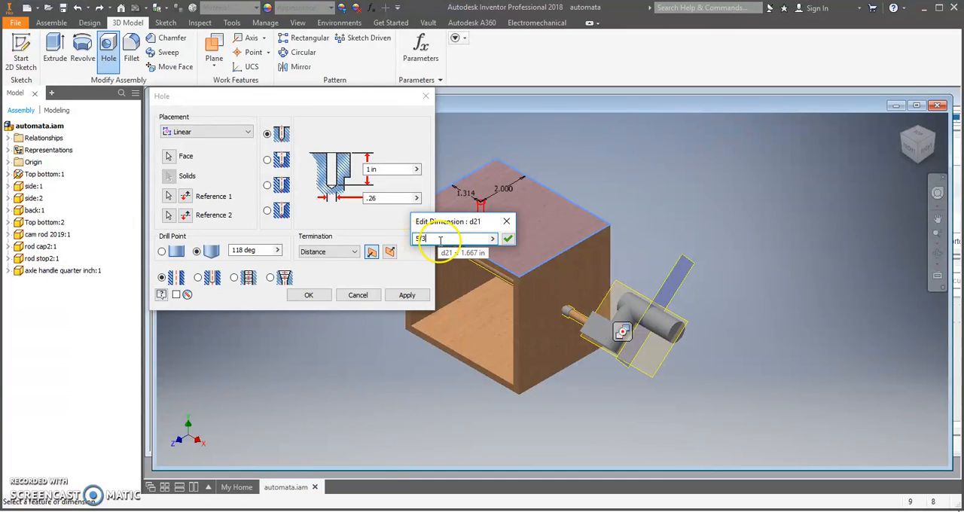
pyautogui.click(509, 239)
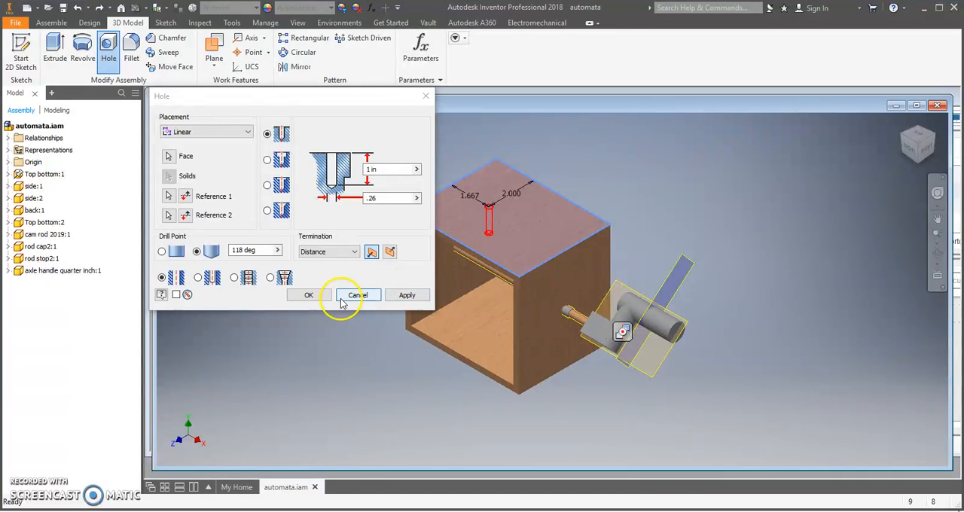
pyautogui.click(397, 294)
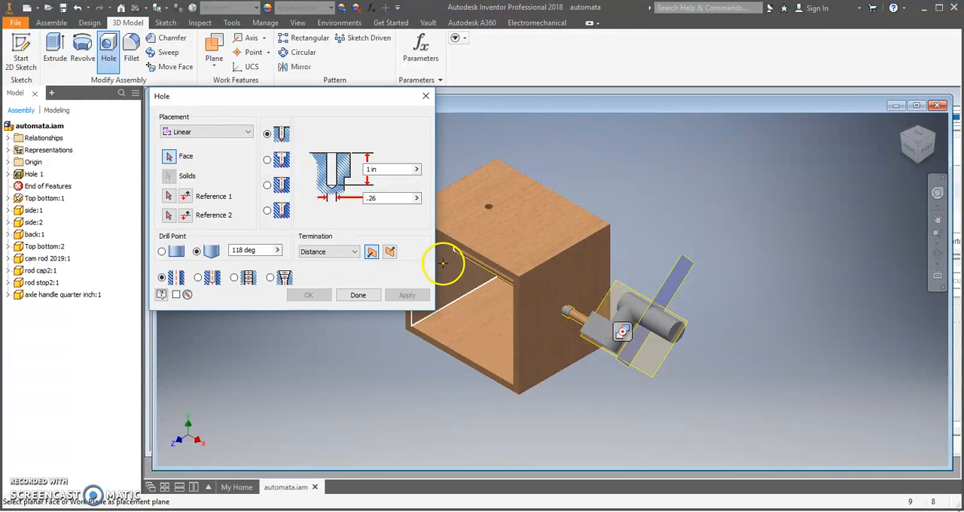
# Add a second 0.26 in hole on the top face, referenced to the right side edge and set 2 in from the back edge
pyautogui.click(531, 232)
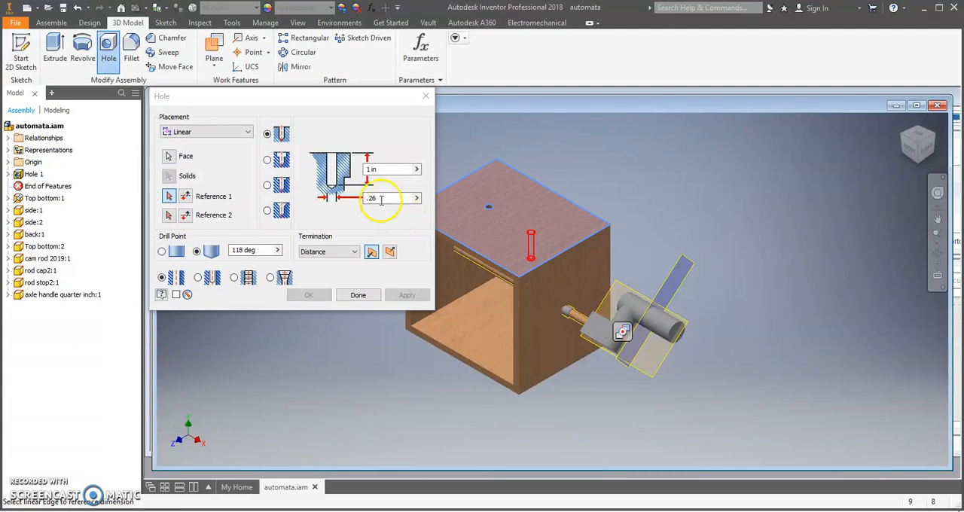
pyautogui.click(558, 260)
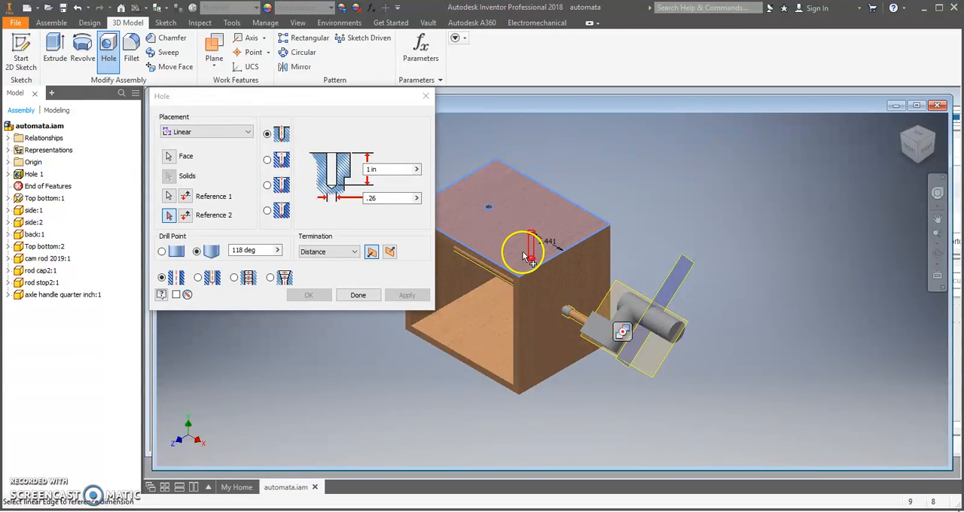
pyautogui.click(580, 212)
pyautogui.click(555, 220)
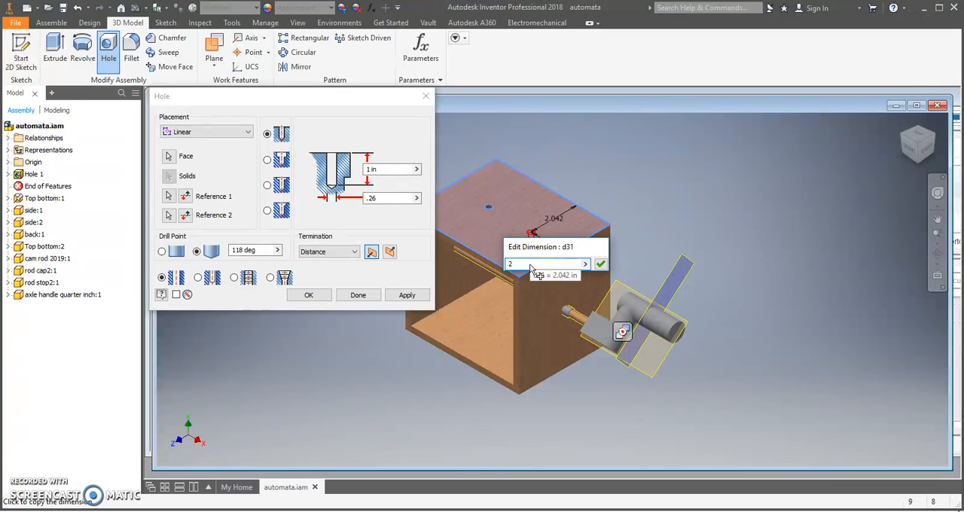
pyautogui.press('Return')
pyautogui.click(517, 264)
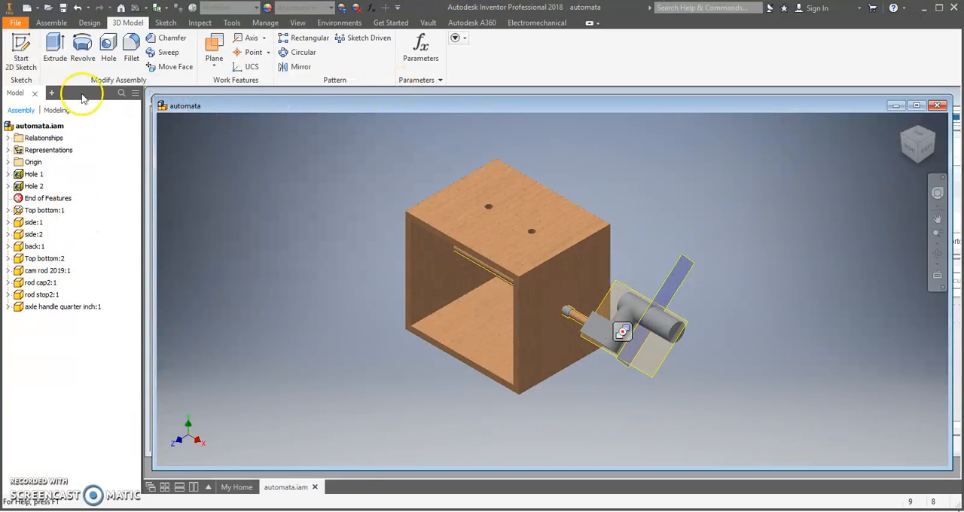
# Edit the second hole so its distance from the top's right side edge is 5/3 in
pyautogui.rightClick(33, 187)
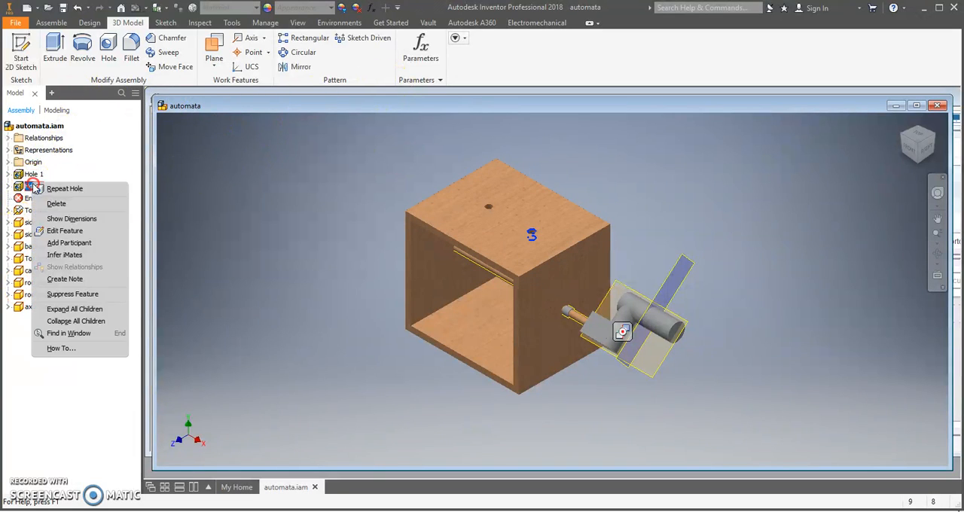
pyautogui.click(74, 231)
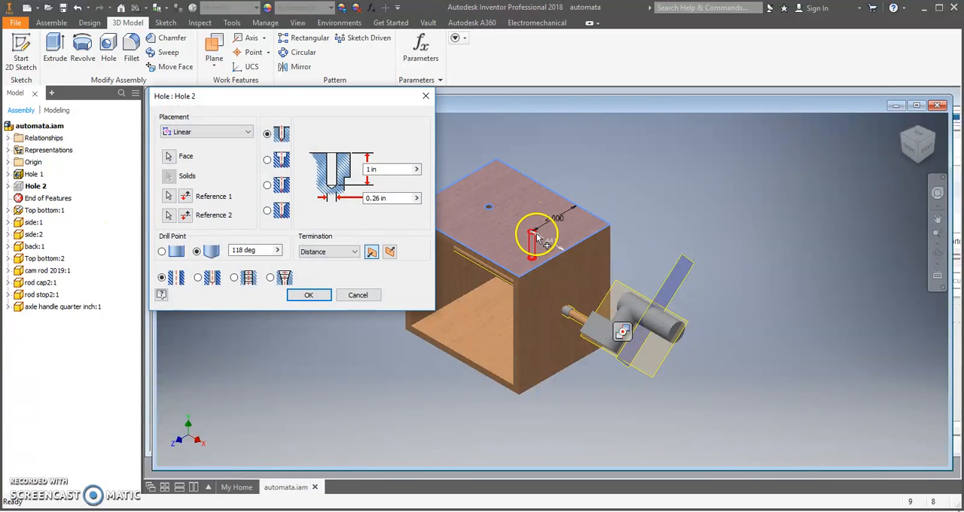
pyautogui.click(547, 241)
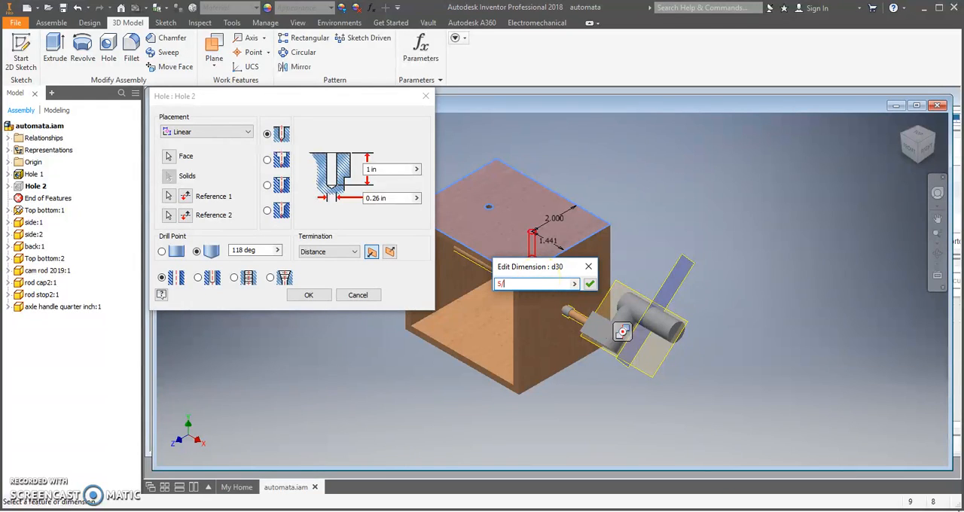
pyautogui.click(589, 284)
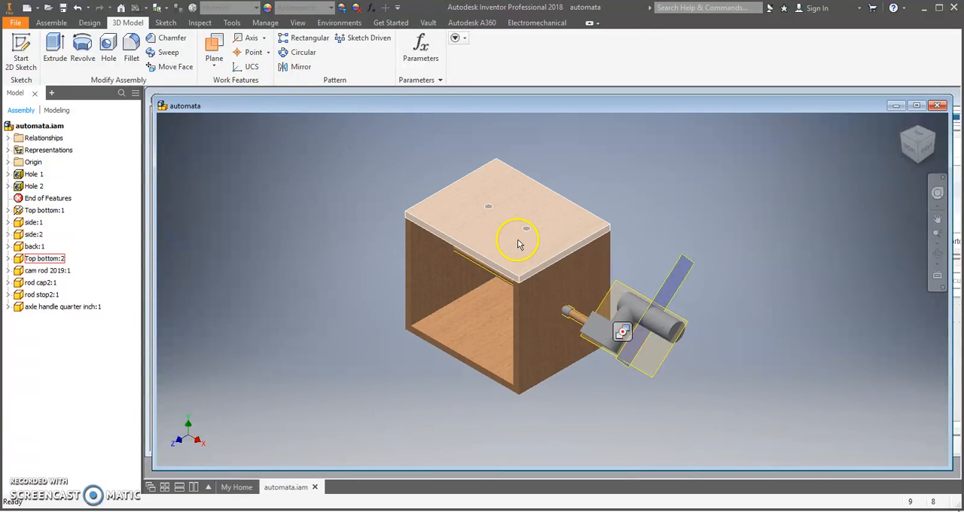
# Create a work axis through the center of the first hole's circular edge on the top panel
pyautogui.scroll(3, 521, 250)
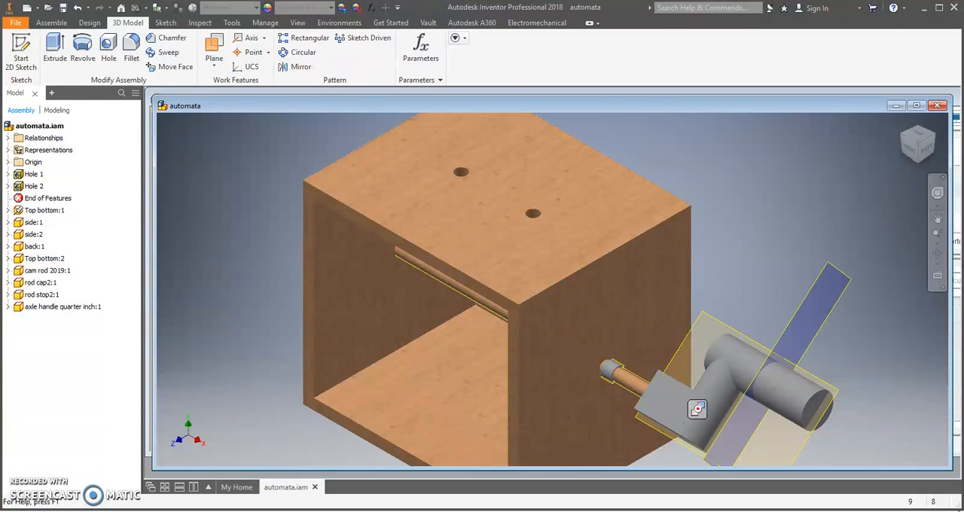
pyautogui.click(264, 39)
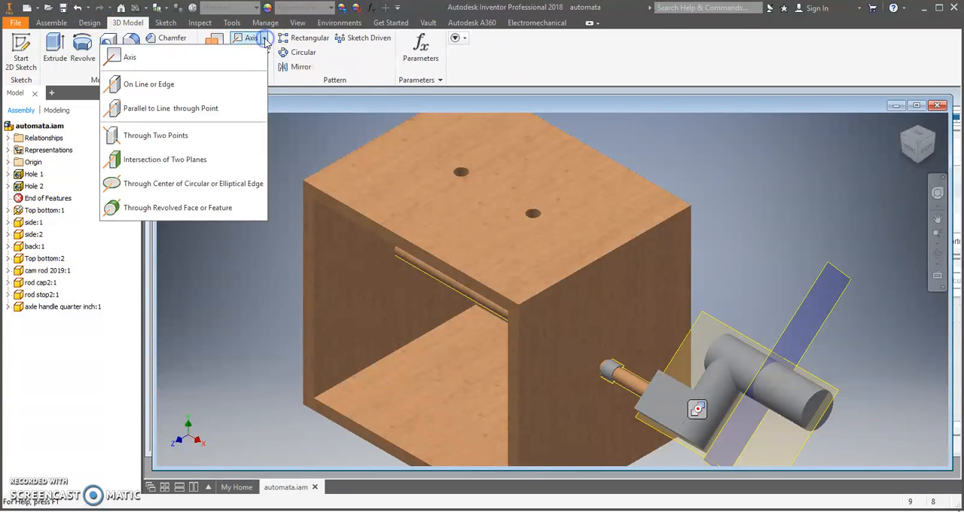
pyautogui.click(202, 188)
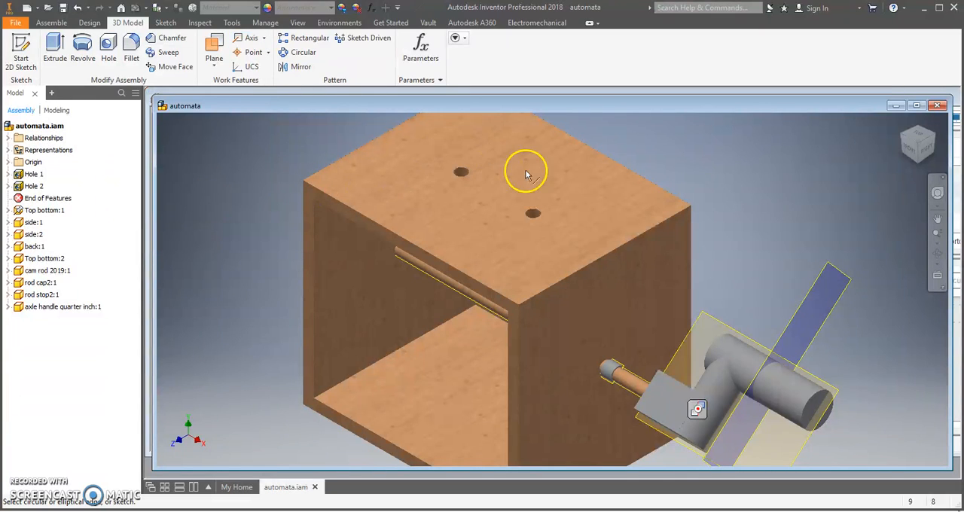
pyautogui.click(463, 172)
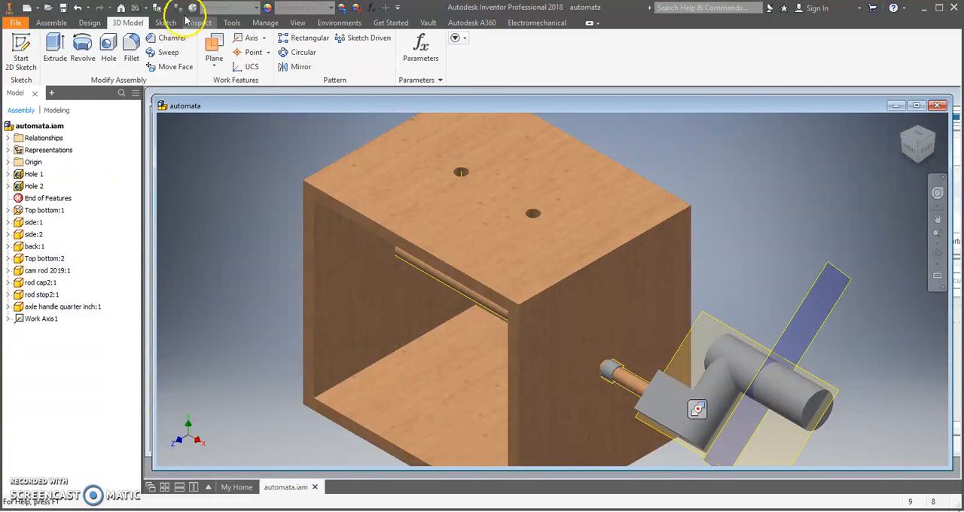
# Try a work axis through the center of the second hole's circular edge, and undo it
pyautogui.click(265, 46)
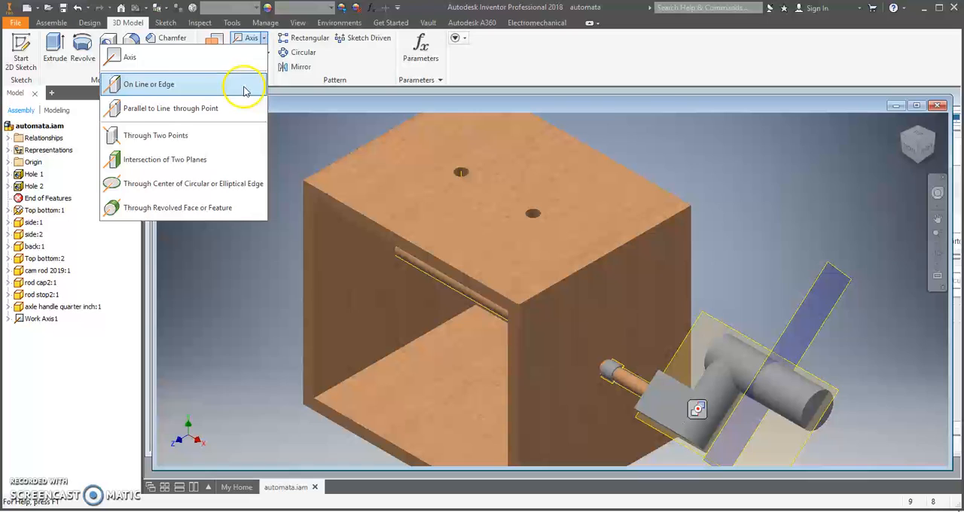
pyautogui.click(207, 188)
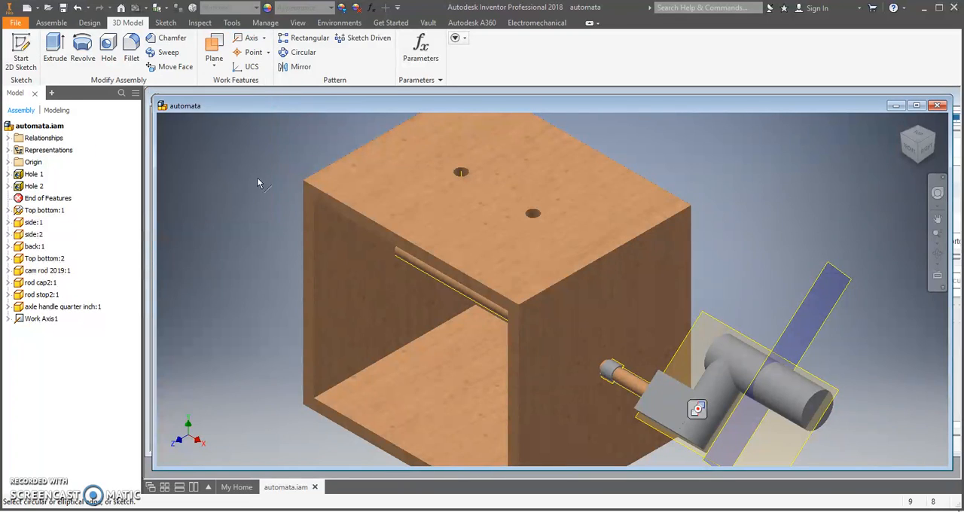
pyautogui.click(536, 214)
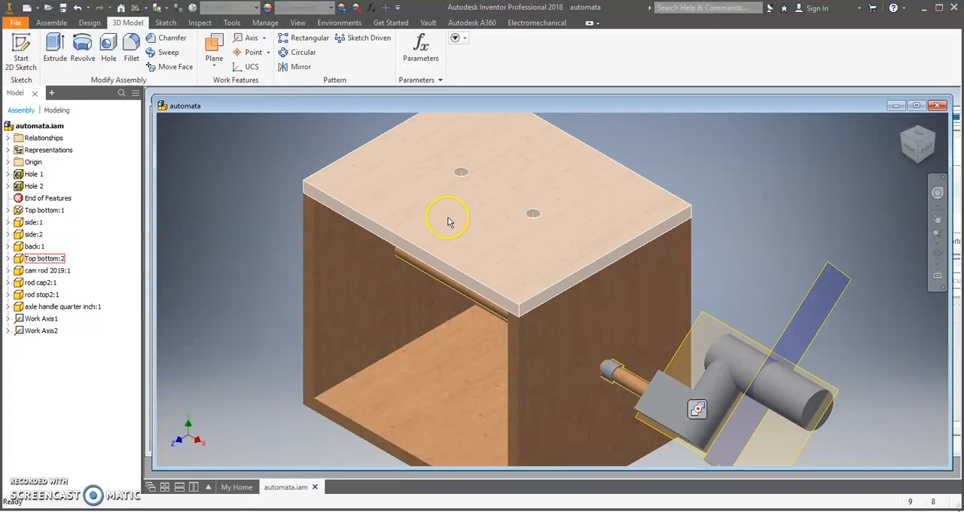
pyautogui.hotkey('ctrl', 'z')
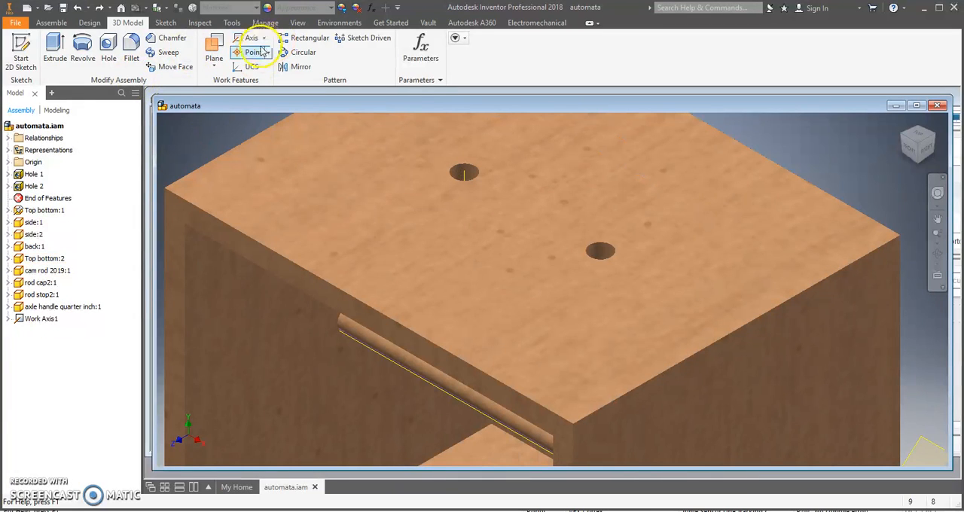
# Create a work point where the top face meets the first hole's work axis
pyautogui.click(267, 54)
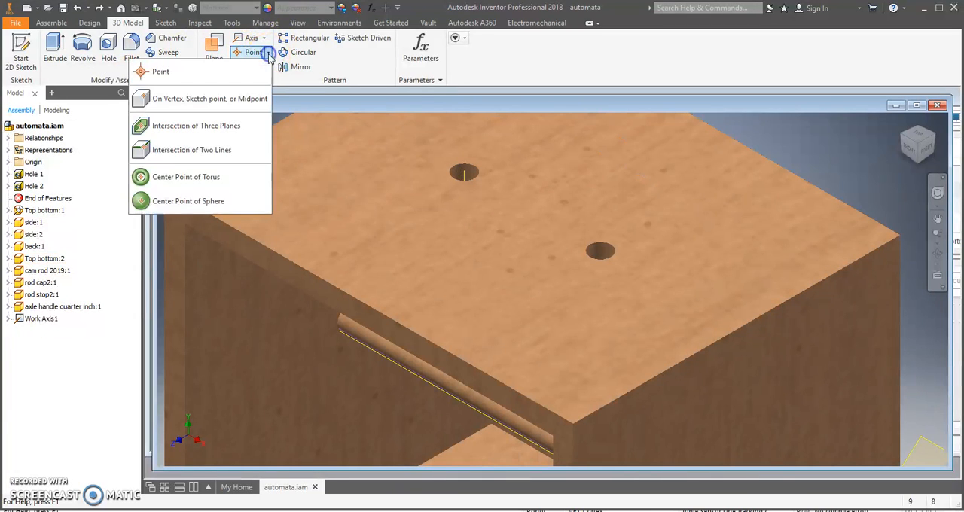
pyautogui.click(230, 72)
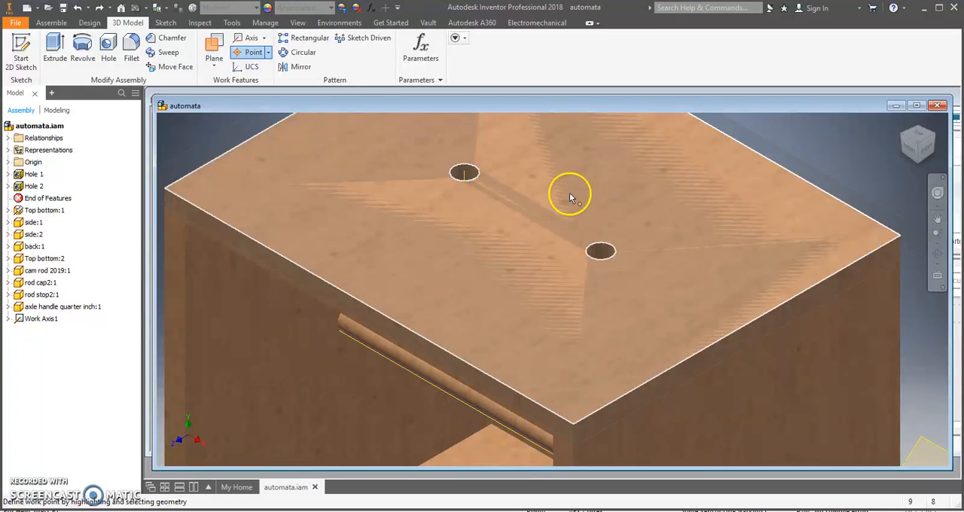
pyautogui.click(573, 194)
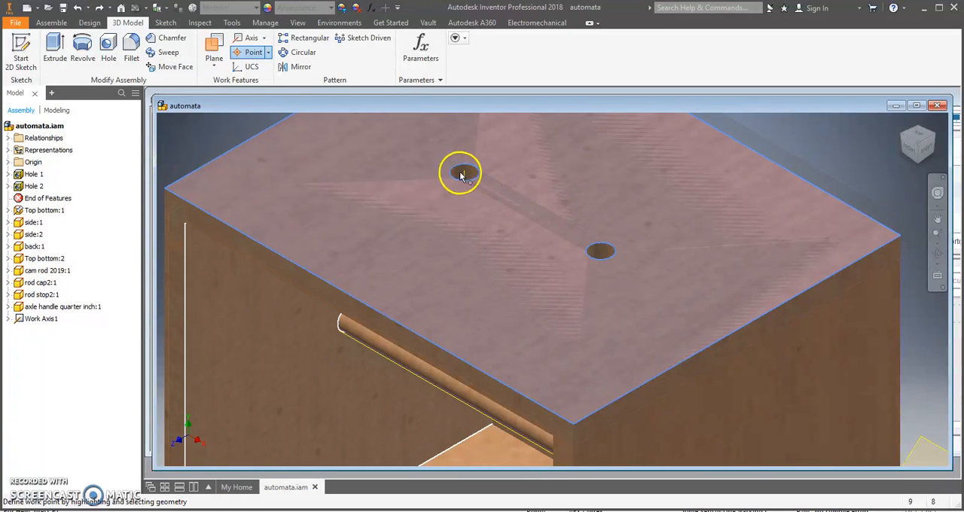
pyautogui.click(463, 175)
pyautogui.click(595, 188)
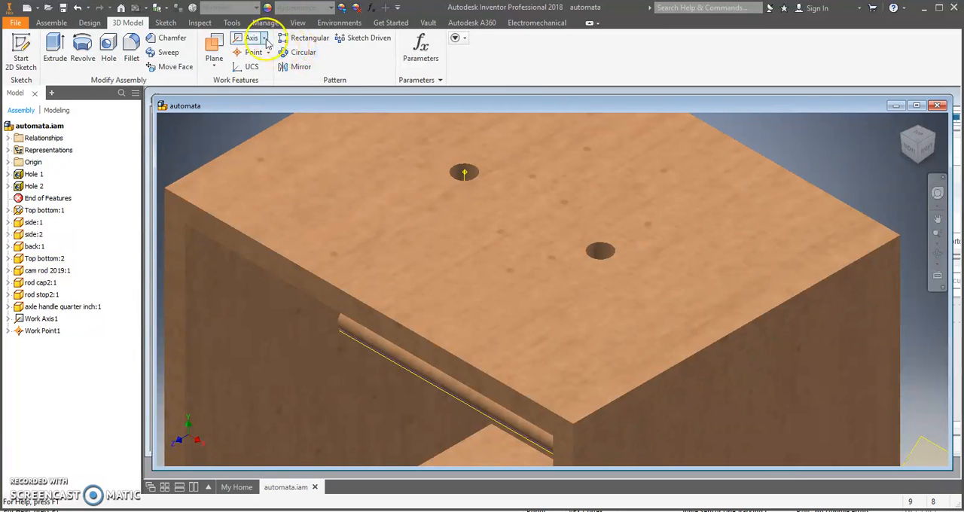
# Create a work axis through the center of the second hole's circular edge on the top panel
pyautogui.click(263, 38)
pyautogui.click(193, 183)
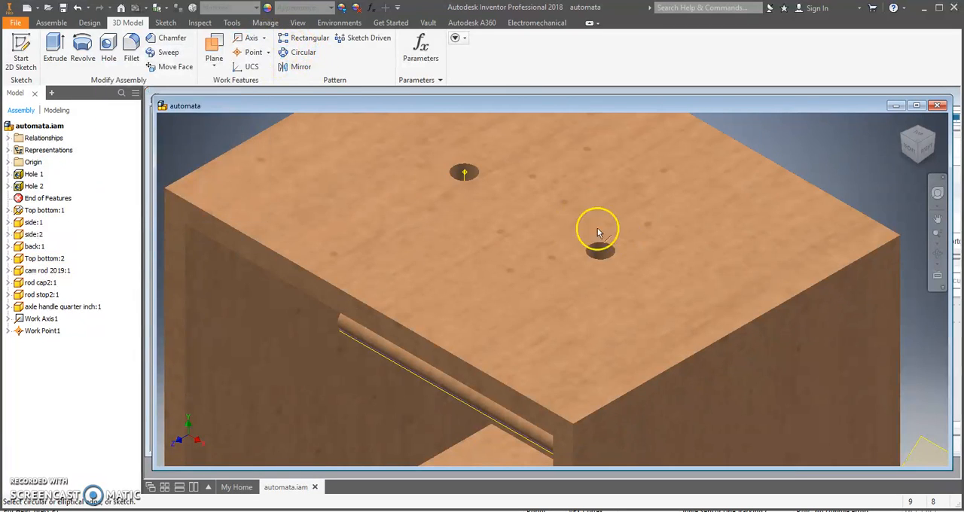
pyautogui.click(605, 247)
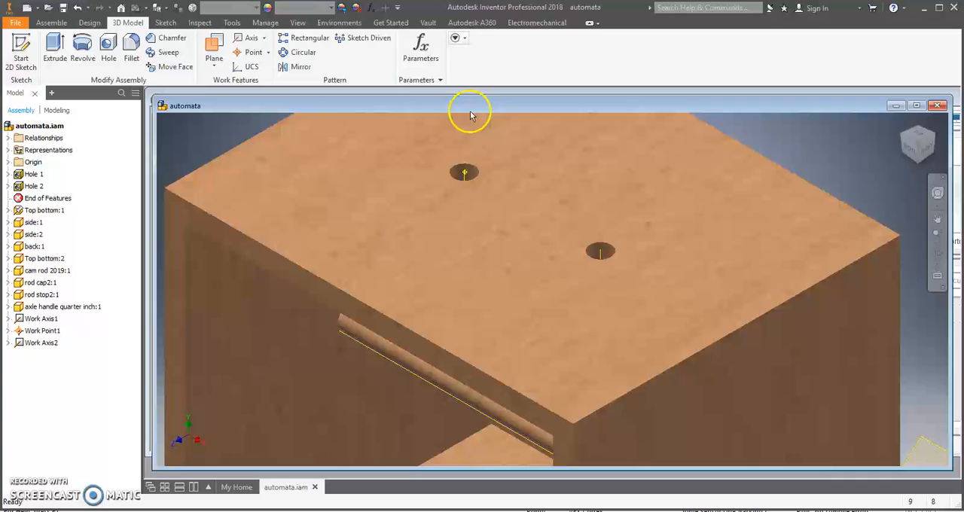
# Create a work point at the second hole's center, where its axis meets the top face
pyautogui.click(267, 52)
pyautogui.click(228, 78)
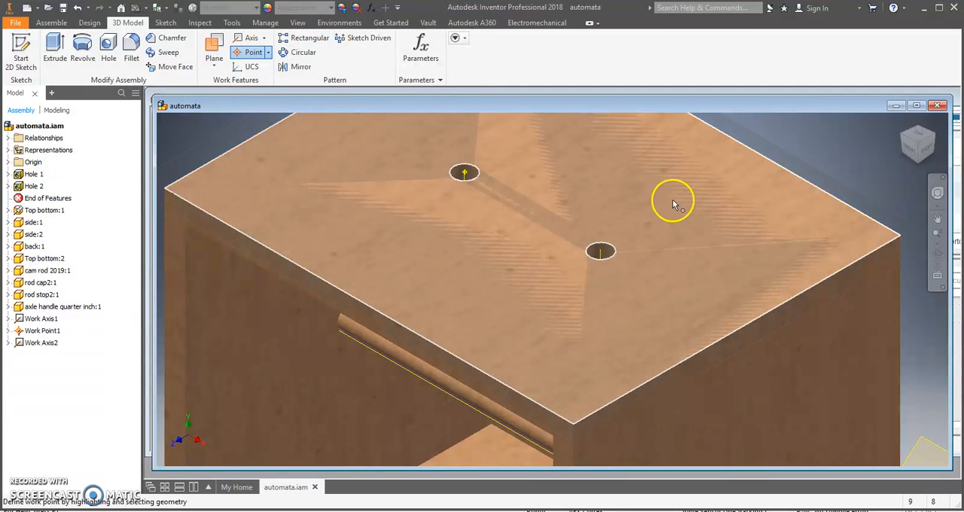
pyautogui.click(600, 250)
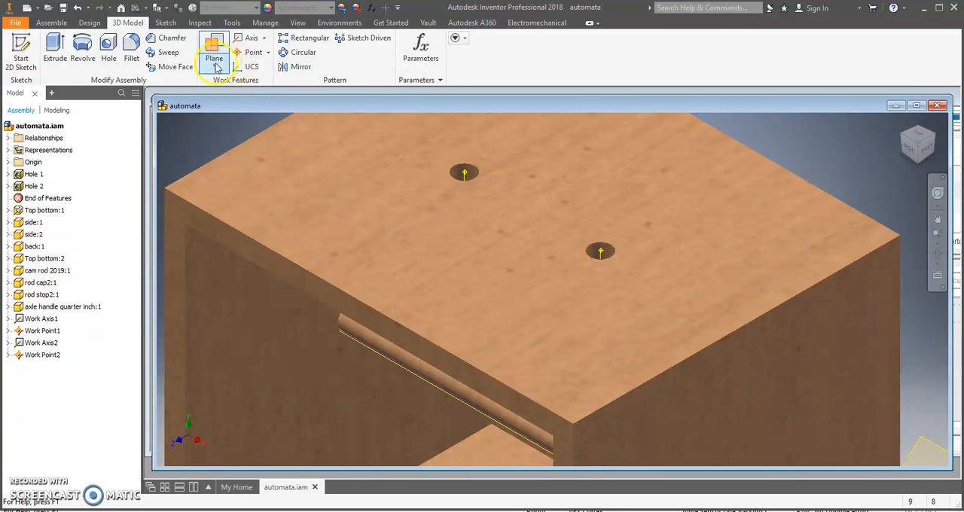
# Create a work plane parallel to the top panel's end face through the work point at the first hole
pyautogui.click(214, 65)
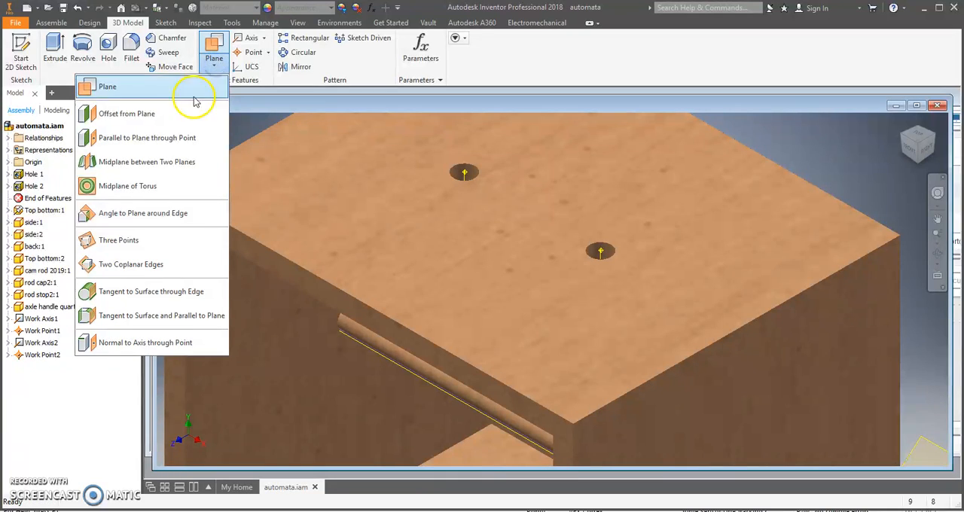
pyautogui.click(185, 137)
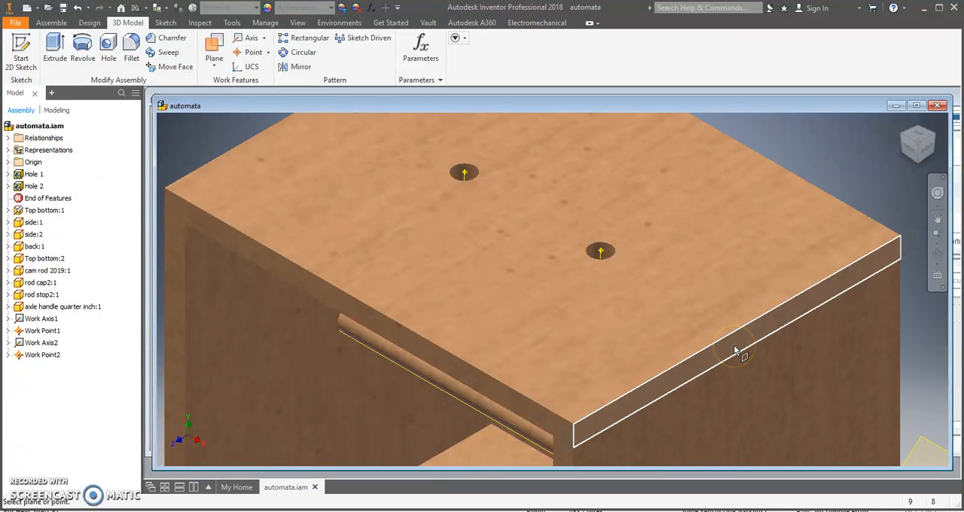
pyautogui.click(735, 349)
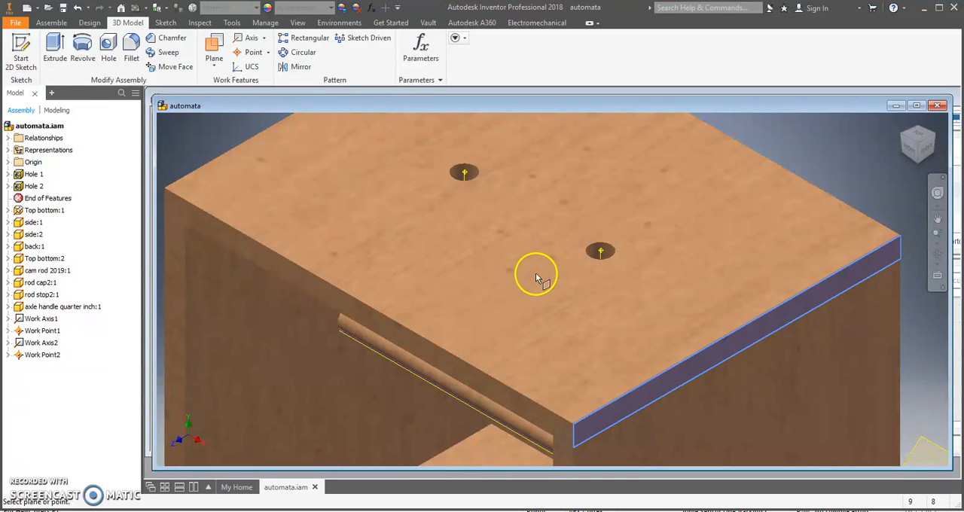
pyautogui.click(463, 172)
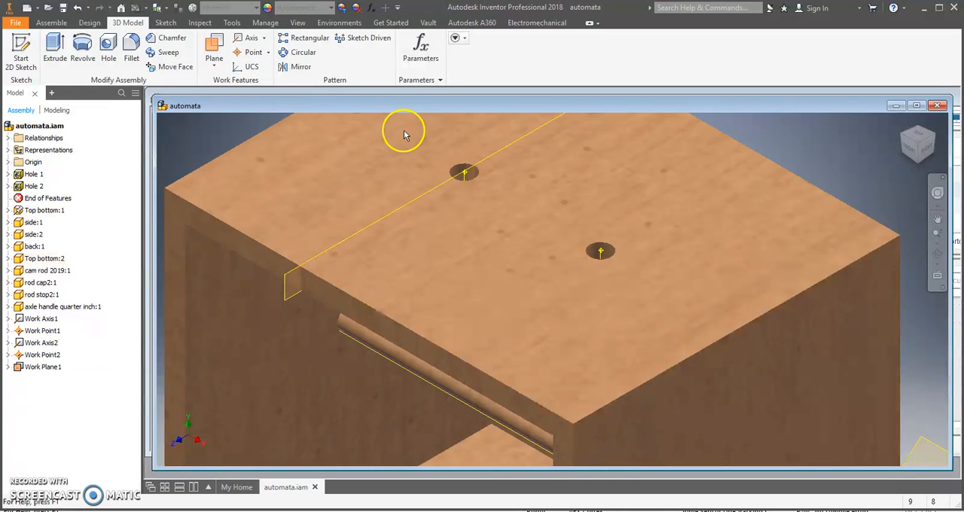
# Create a work plane parallel to the top panel's end face through the work point at the second hole
pyautogui.click(215, 60)
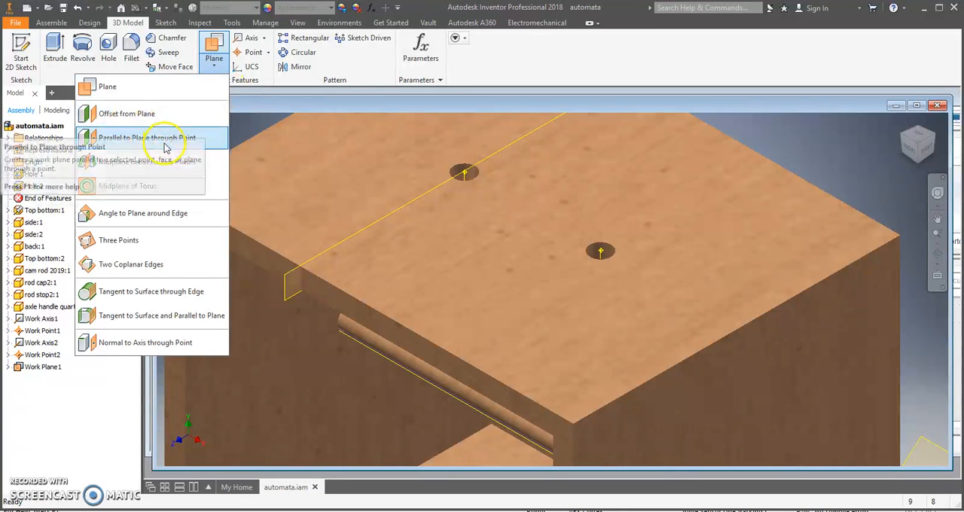
pyautogui.click(192, 138)
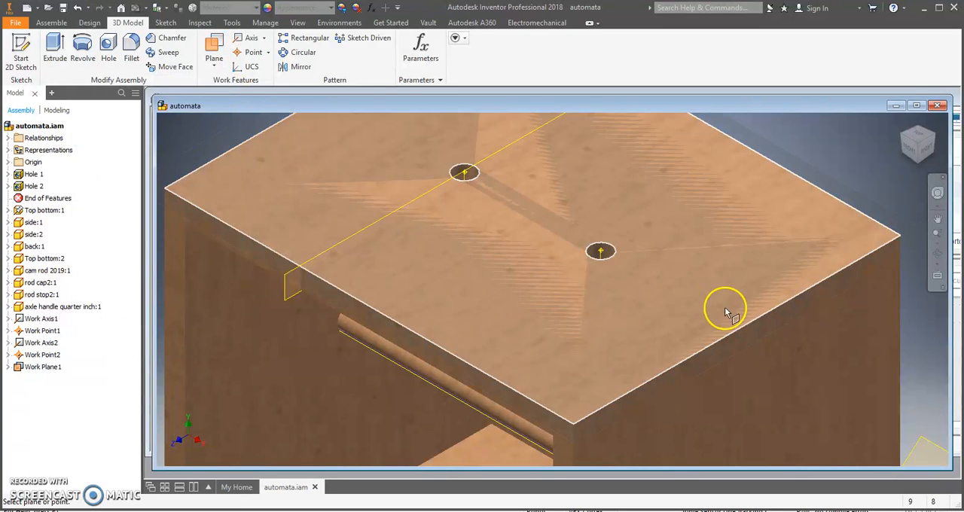
pyautogui.click(738, 340)
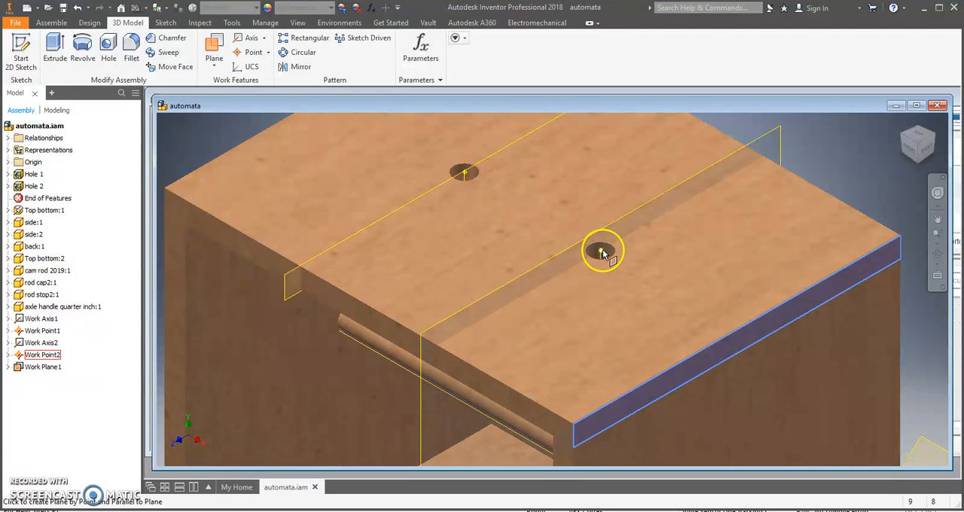
pyautogui.click(603, 252)
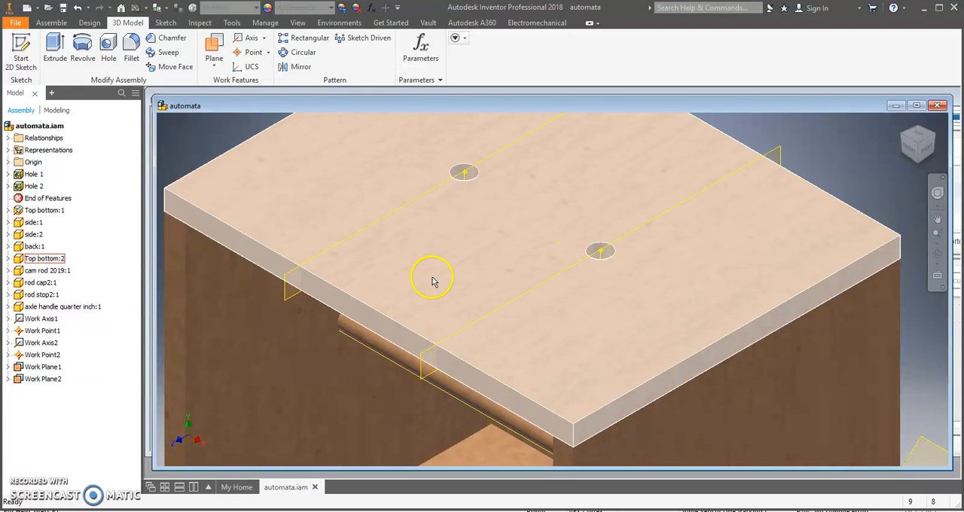
# Place one eccentric cam 2019 component beside the box, rotated 90° about Y
pyautogui.scroll(-5, 432, 281)
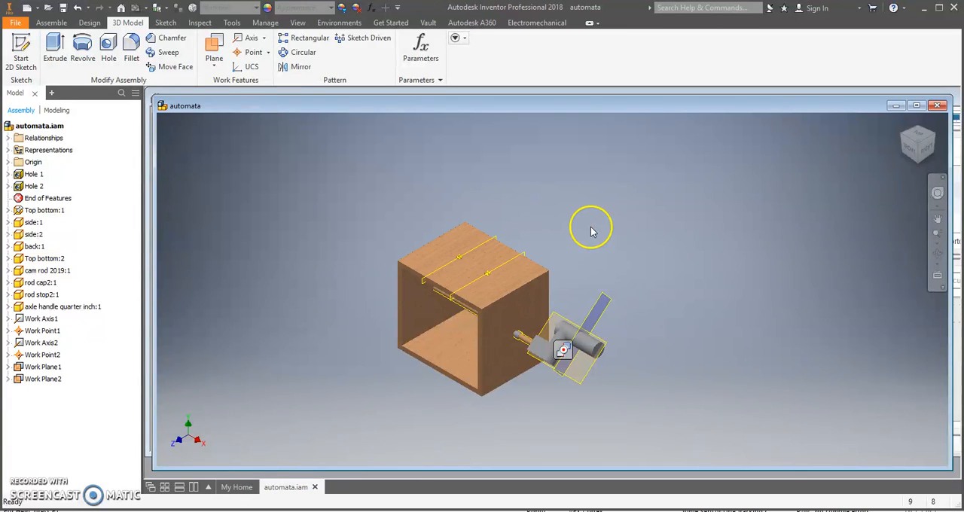
pyautogui.click(53, 23)
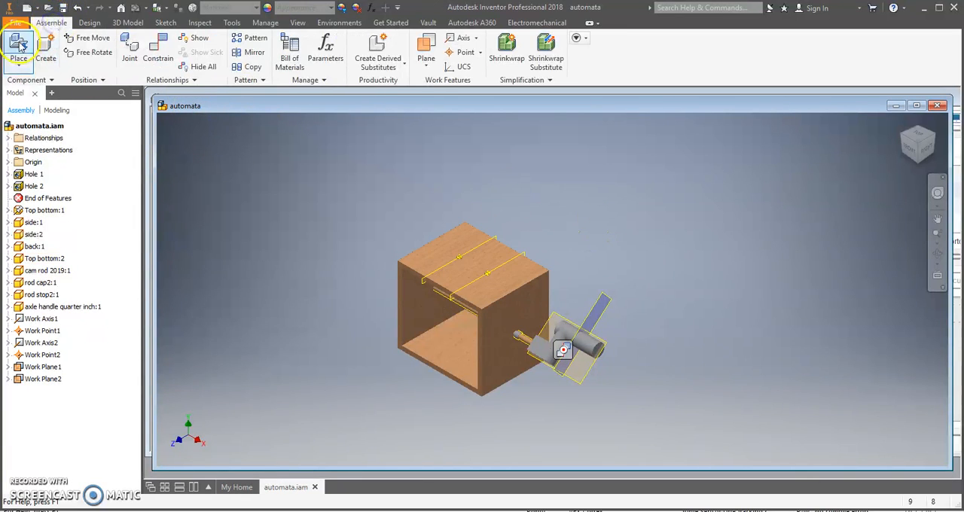
pyautogui.click(33, 46)
pyautogui.click(452, 283)
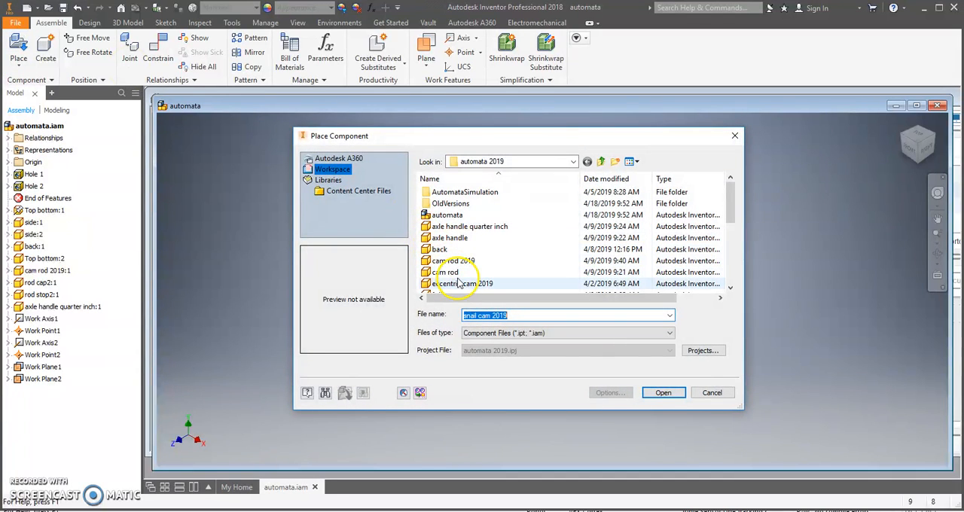
pyautogui.click(660, 395)
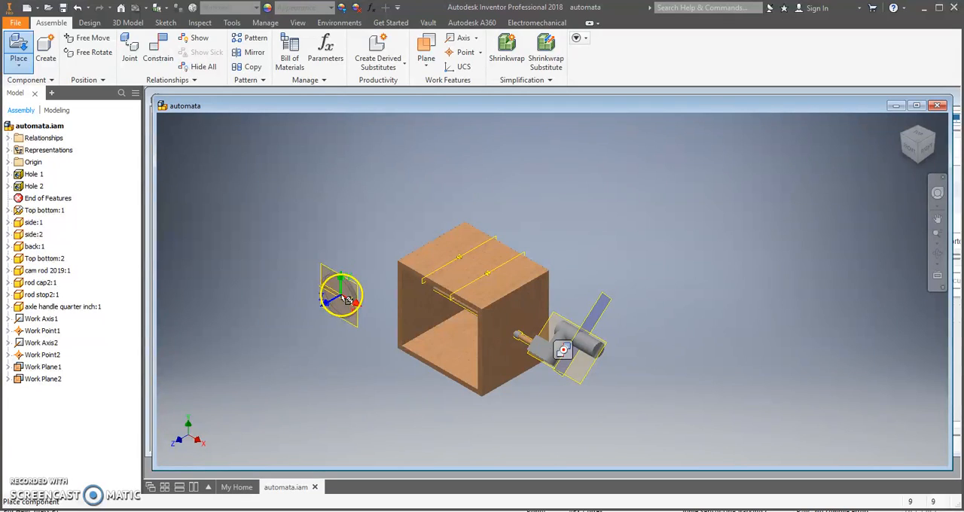
pyautogui.rightClick(336, 279)
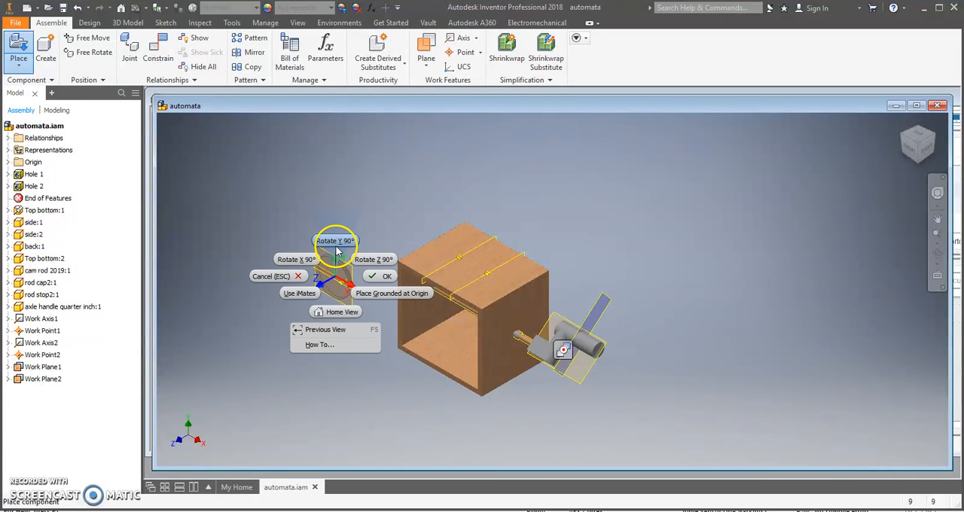
pyautogui.click(336, 241)
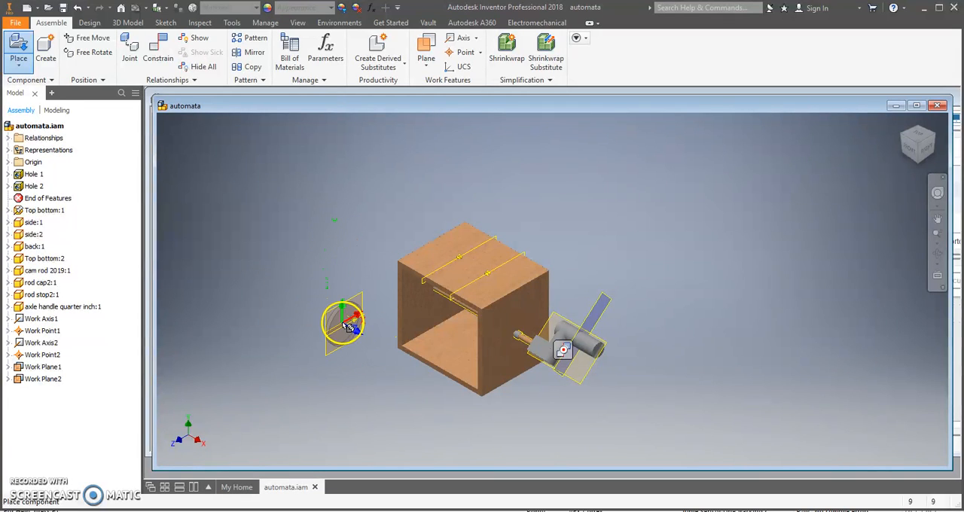
pyautogui.scroll(3, 347, 316)
pyautogui.scroll(-1, 342, 300)
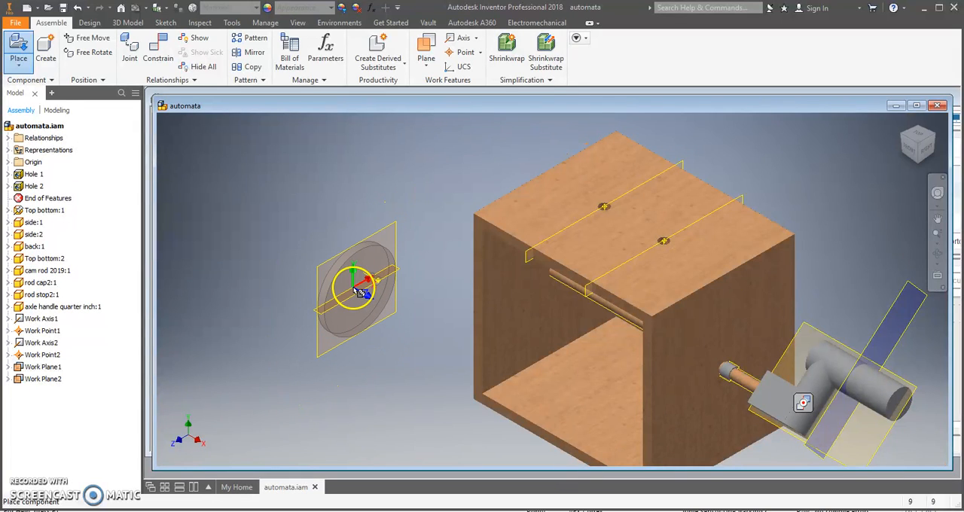
pyautogui.click(359, 291)
pyautogui.rightClick(427, 259)
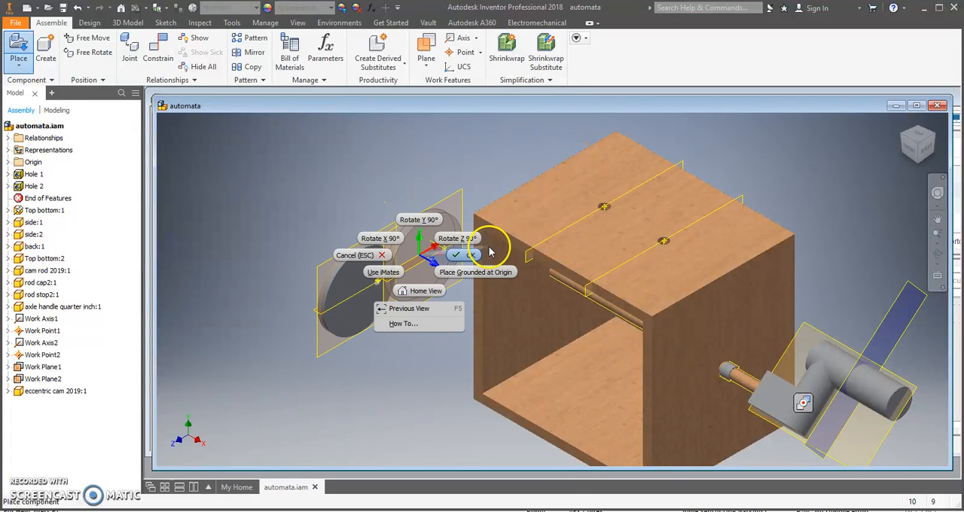
pyautogui.click(484, 253)
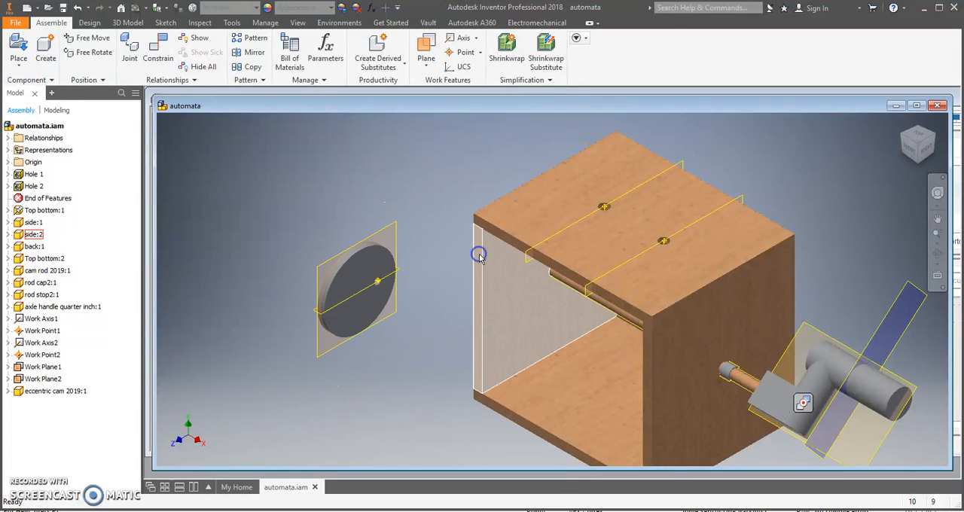
# Mate the eccentric cam's vertical work plane to the work plane through the second hole with 0.000 in offset
pyautogui.click(163, 54)
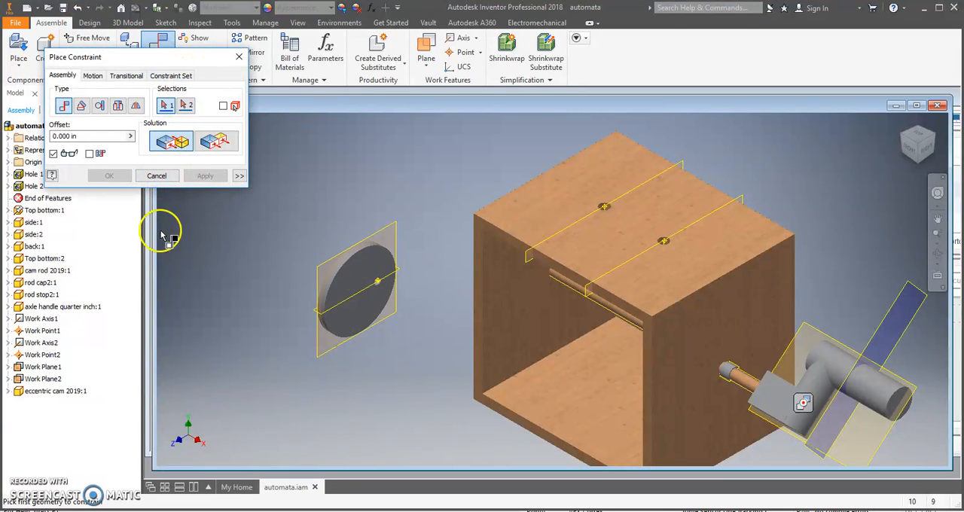
pyautogui.click(322, 267)
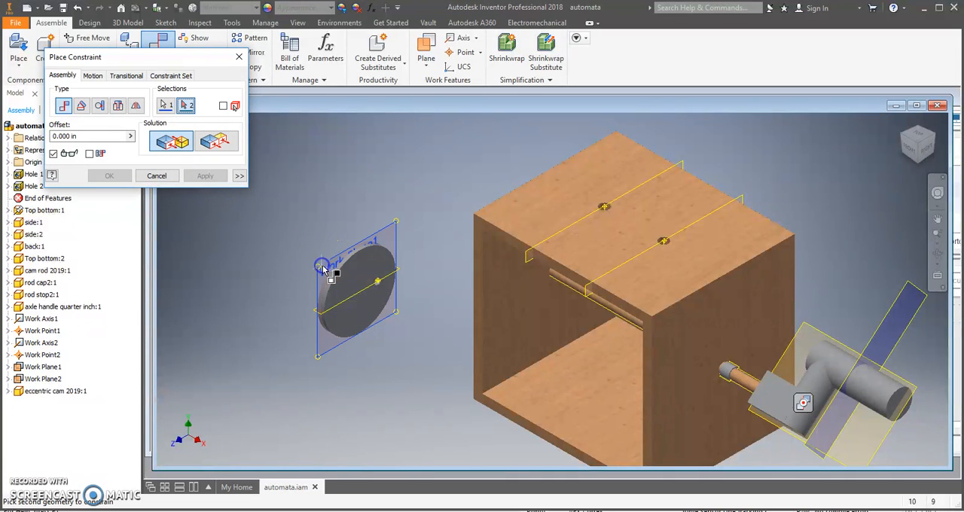
pyautogui.click(588, 291)
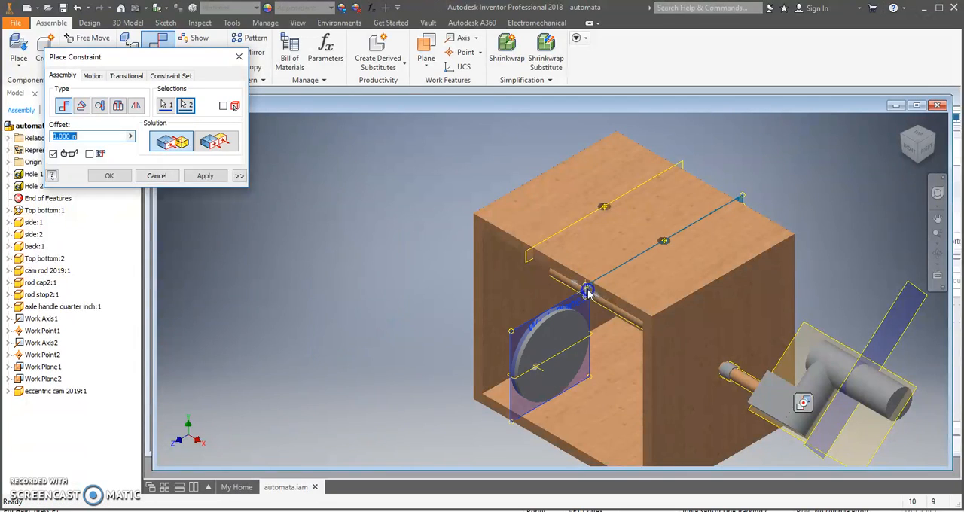
pyautogui.click(202, 176)
# Mate the axis of the eccentric cam's hole to the cam rod's axis with 0.000 in offset
pyautogui.scroll(4, 537, 377)
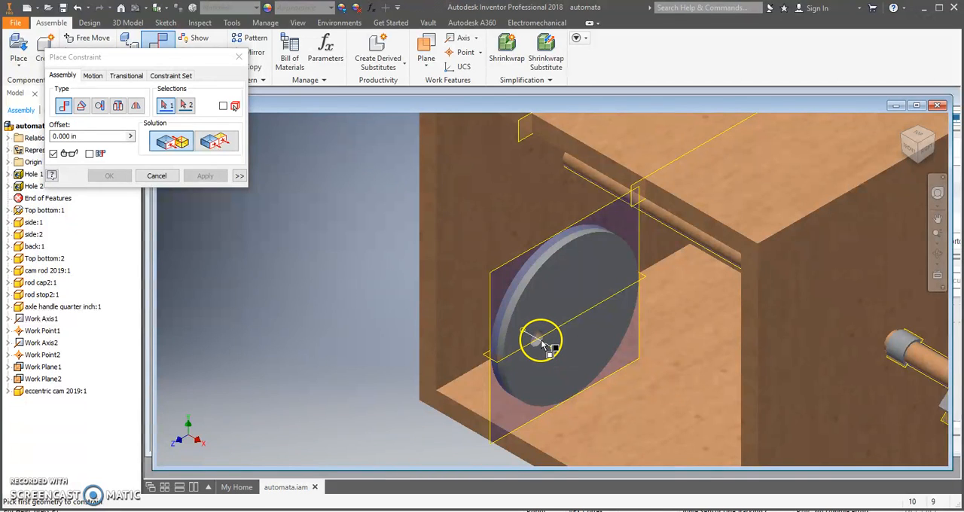
pyautogui.click(541, 345)
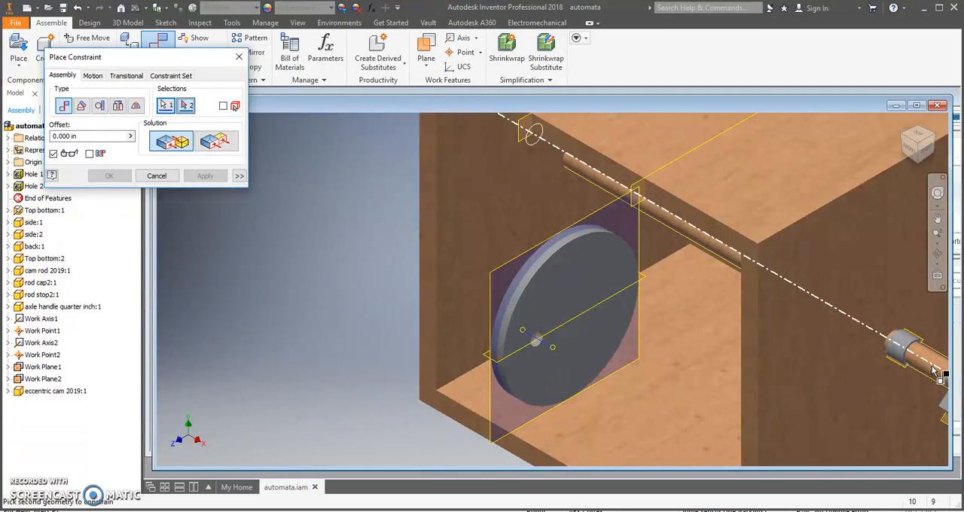
pyautogui.click(902, 387)
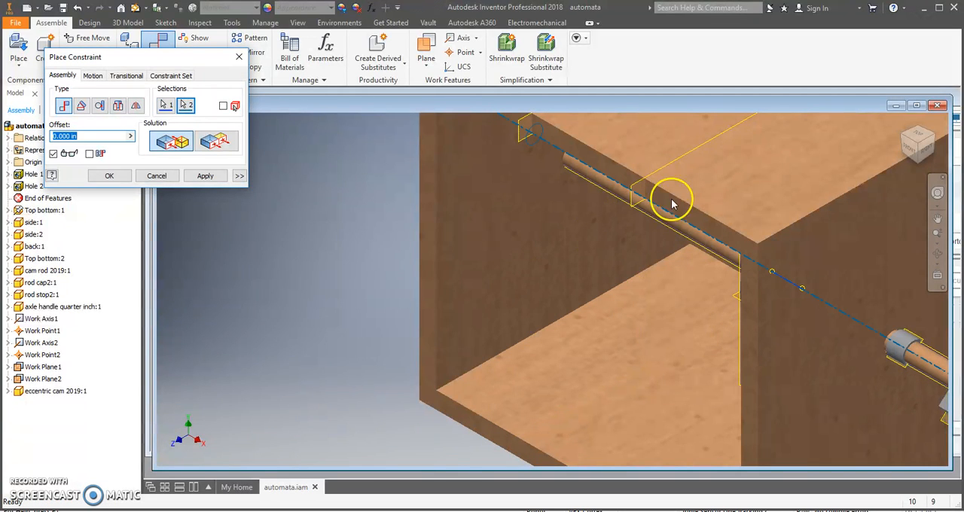
pyautogui.click(205, 182)
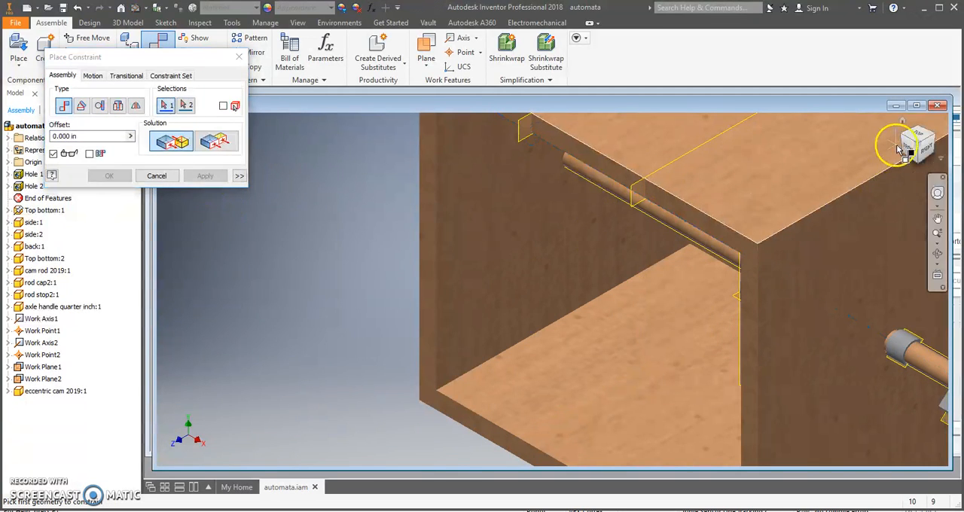
# Mate the eccentric cam's other work plane, crossing its hole, to the cam rod's work plane with 0.000 in offset, and finish constraining
pyautogui.moveTo(911, 149); pyautogui.dragTo(178, 141)
pyautogui.scroll(4, 783, 286)
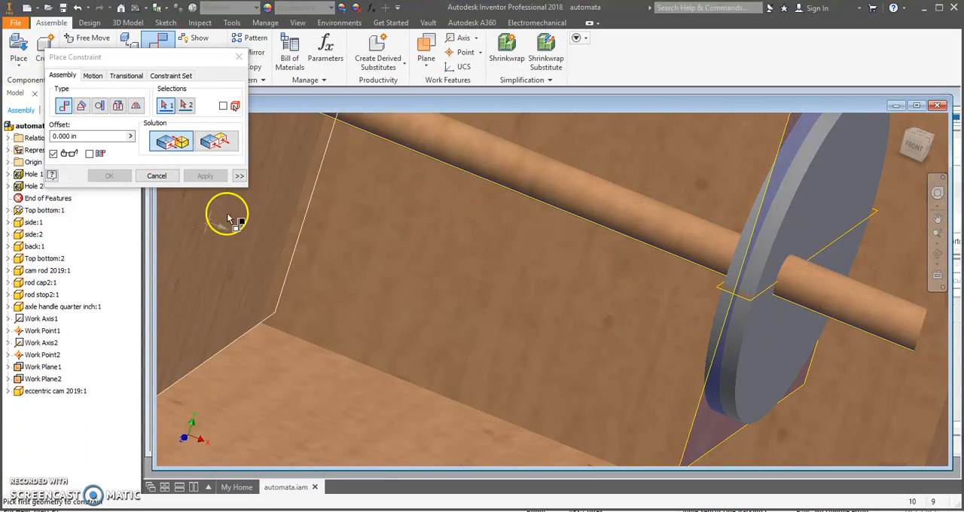
pyautogui.click(728, 295)
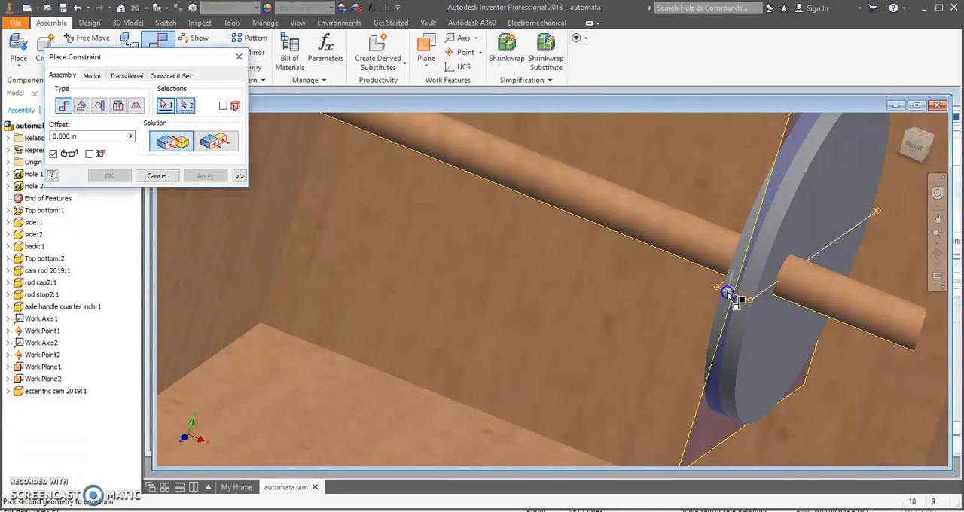
pyautogui.click(837, 325)
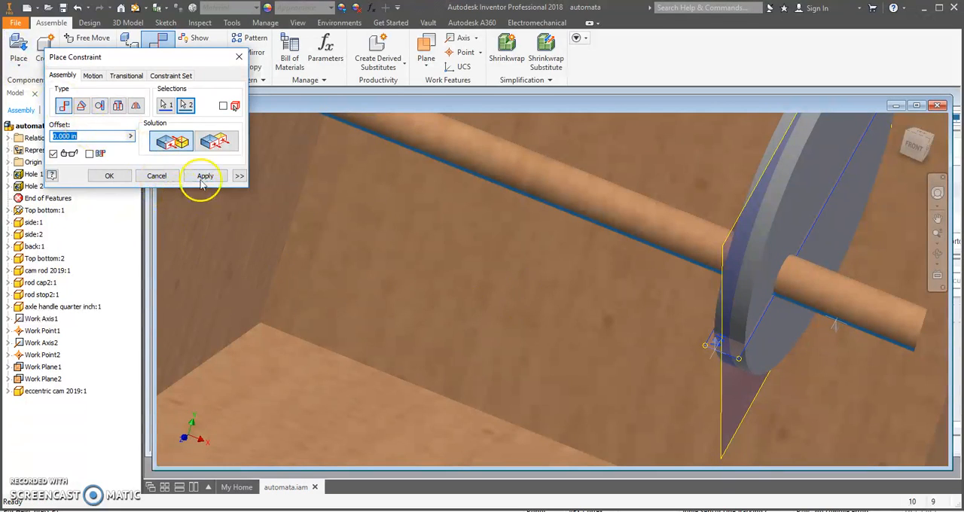
pyautogui.click(205, 176)
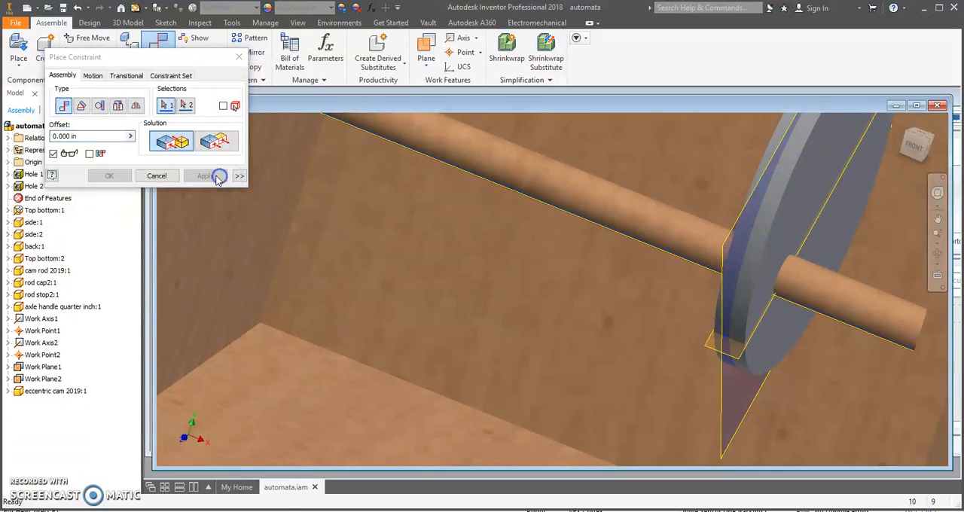
pyautogui.scroll(-3, 462, 310)
pyautogui.scroll(-3, 462, 310)
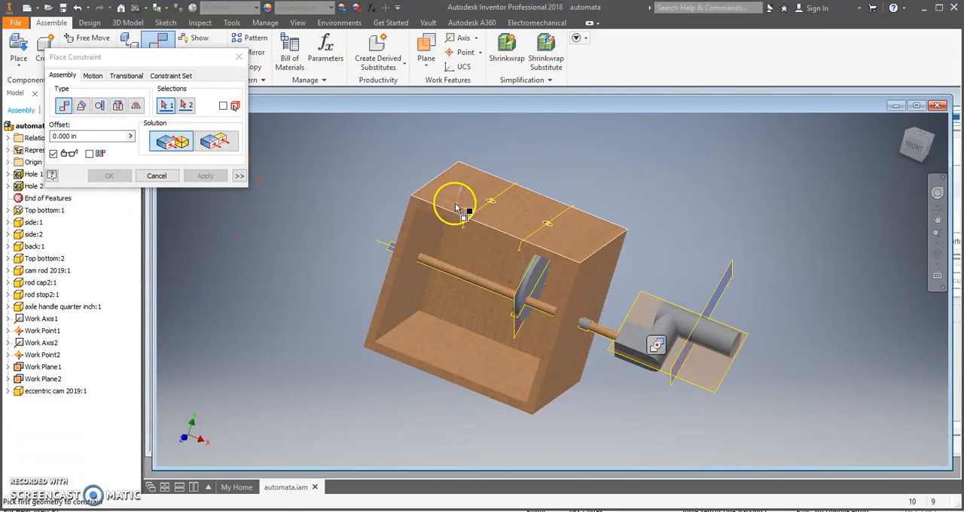
pyautogui.click(156, 175)
# Place a snail cam 2019 component beside the box, rotated 90° about Y
pyautogui.click(907, 126)
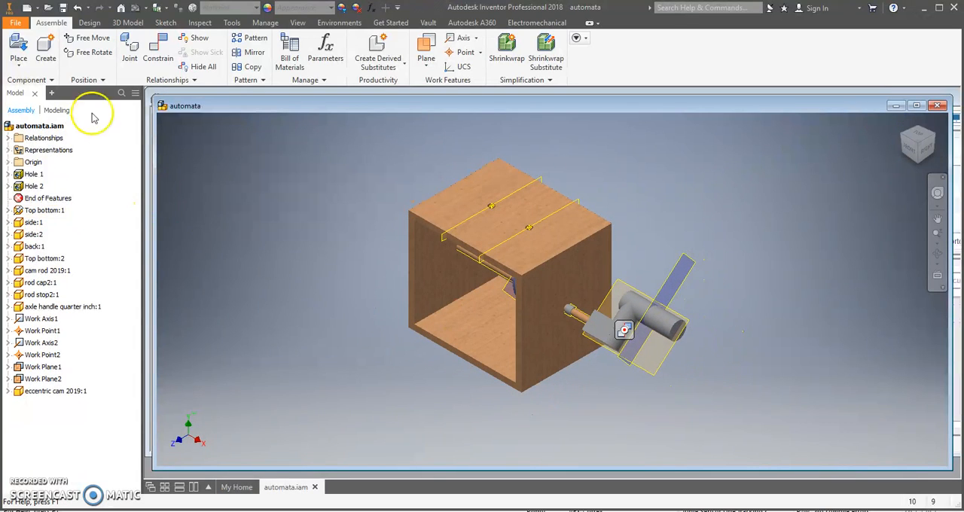
pyautogui.click(19, 46)
pyautogui.scroll(-3, 474, 256)
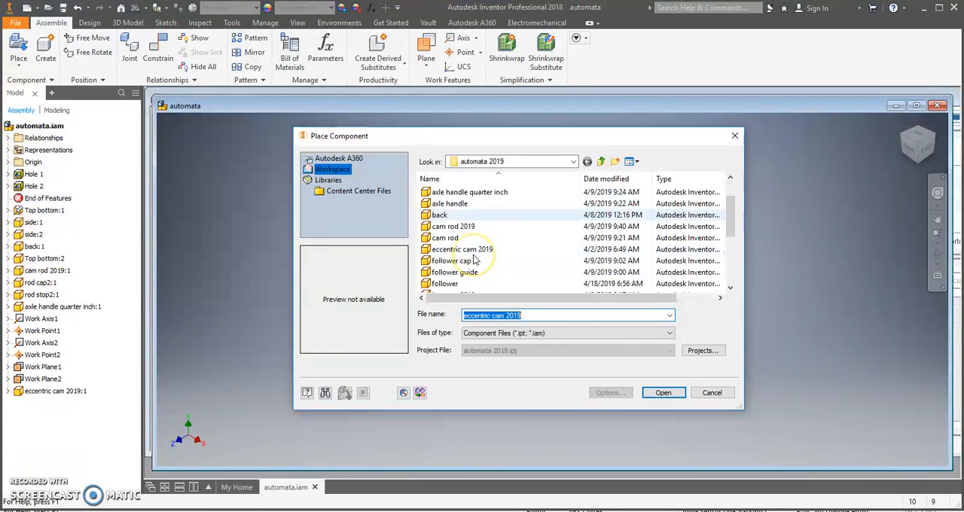
pyautogui.scroll(-3, 475, 259)
pyautogui.click(460, 261)
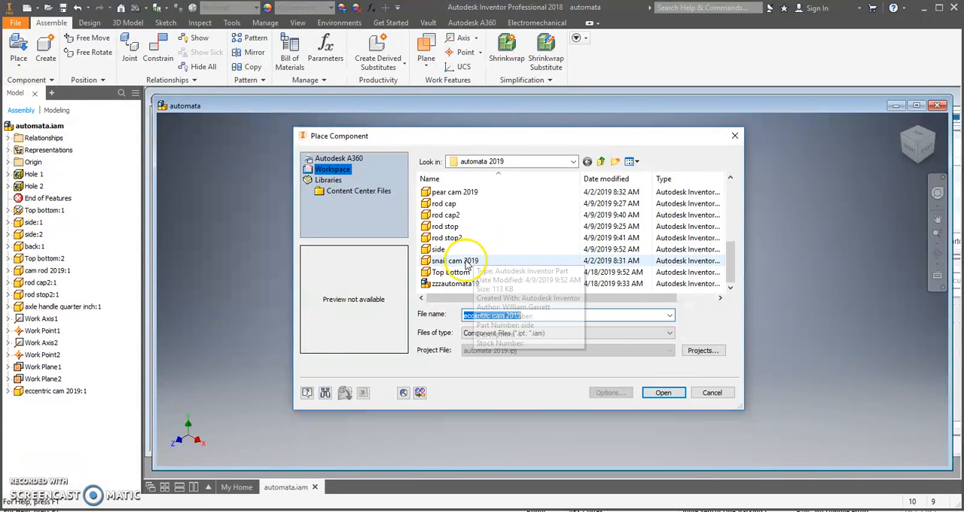
pyautogui.click(664, 393)
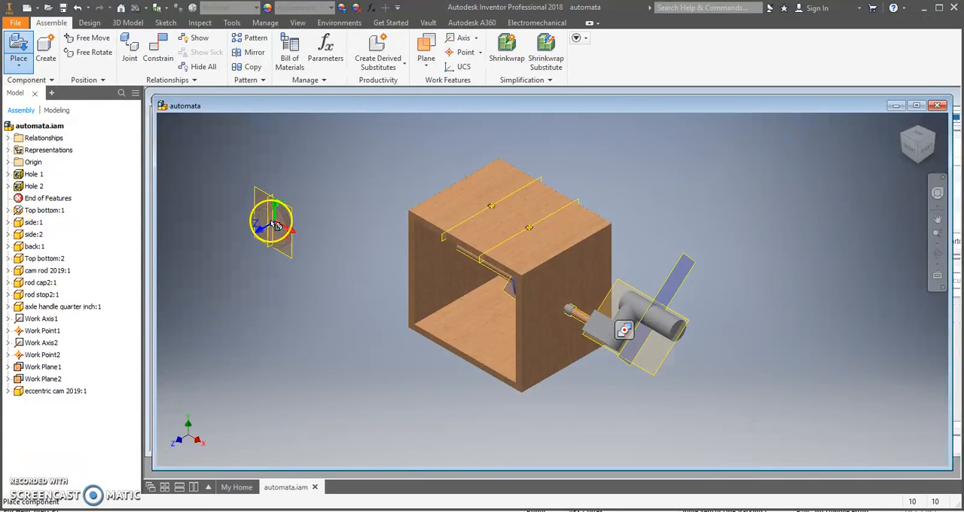
pyautogui.rightClick(316, 257)
pyautogui.click(327, 238)
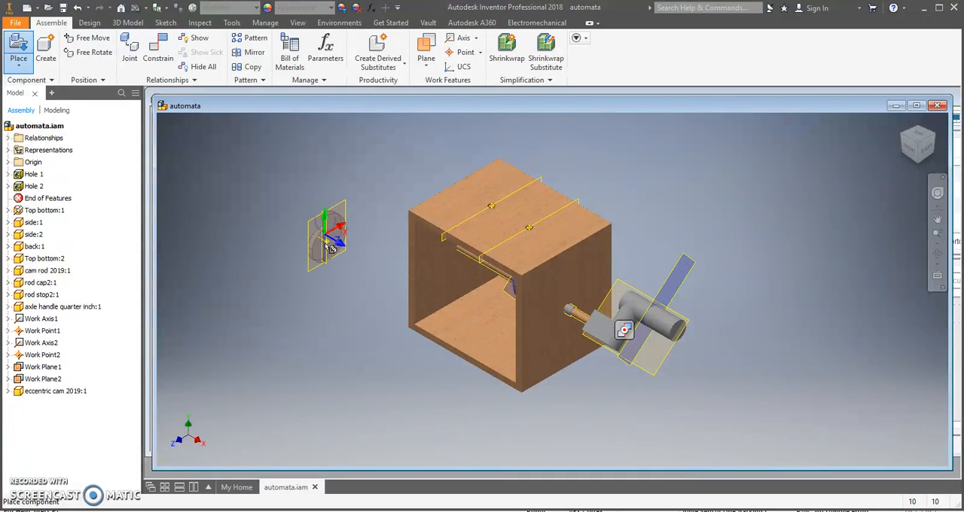
pyautogui.click(337, 262)
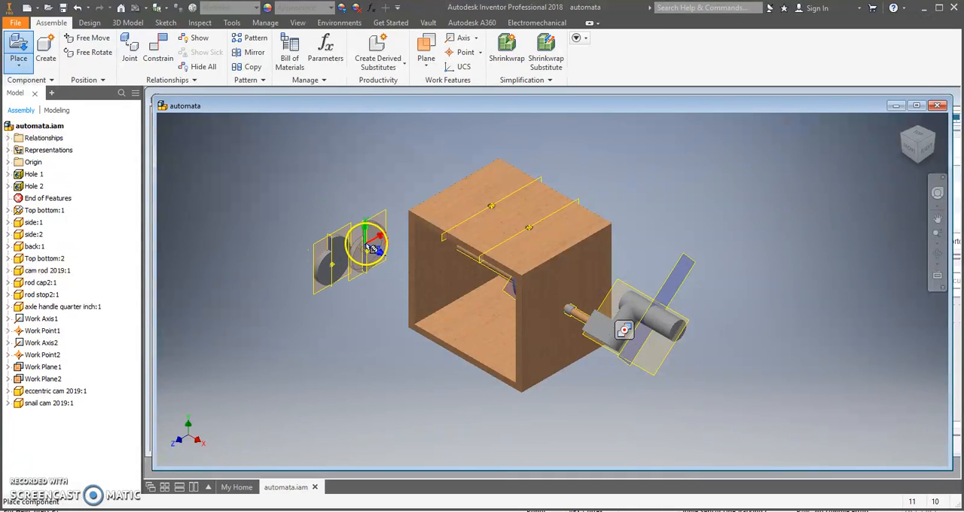
# Finish placing the snail cam and constrain its vertical work plane flush to the work plane through the first hole with 0.000 in offset
pyautogui.rightClick(379, 247)
pyautogui.click(404, 249)
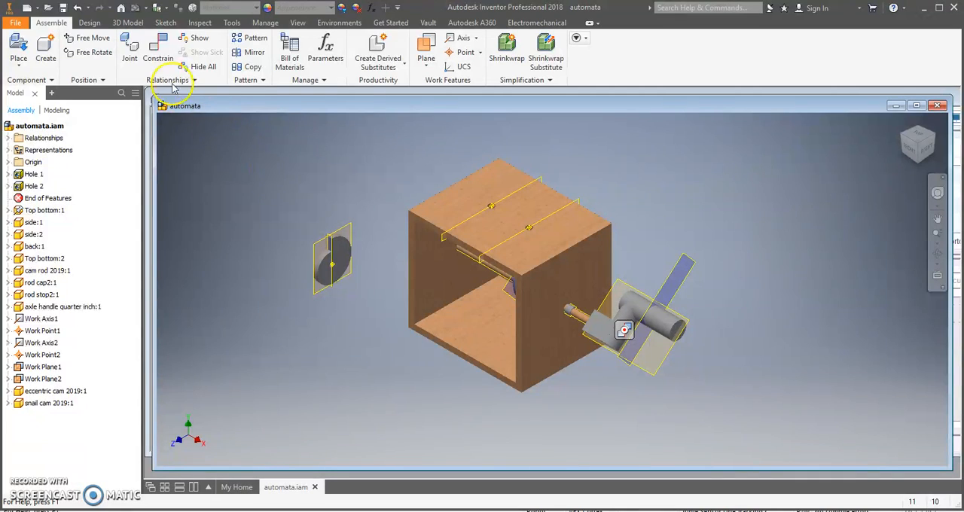
pyautogui.click(170, 55)
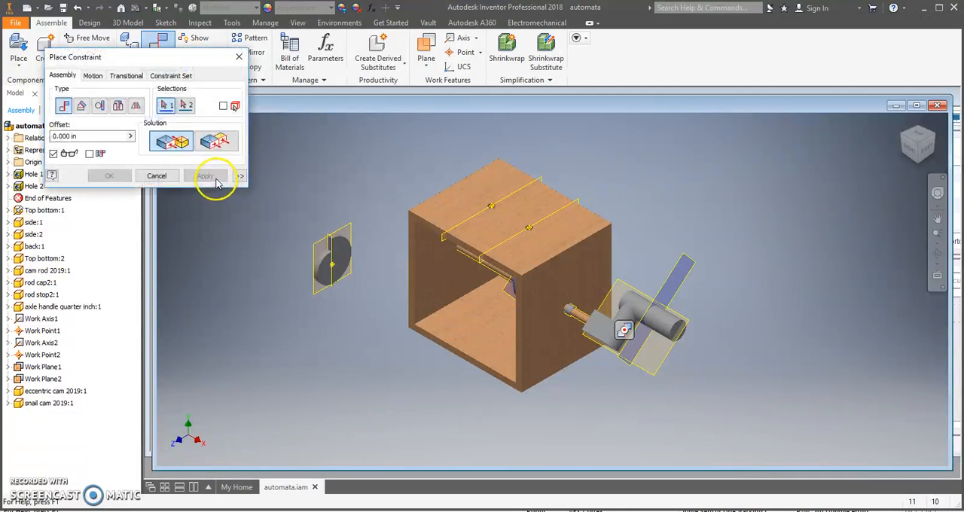
pyautogui.scroll(3, 331, 260)
pyautogui.click(301, 220)
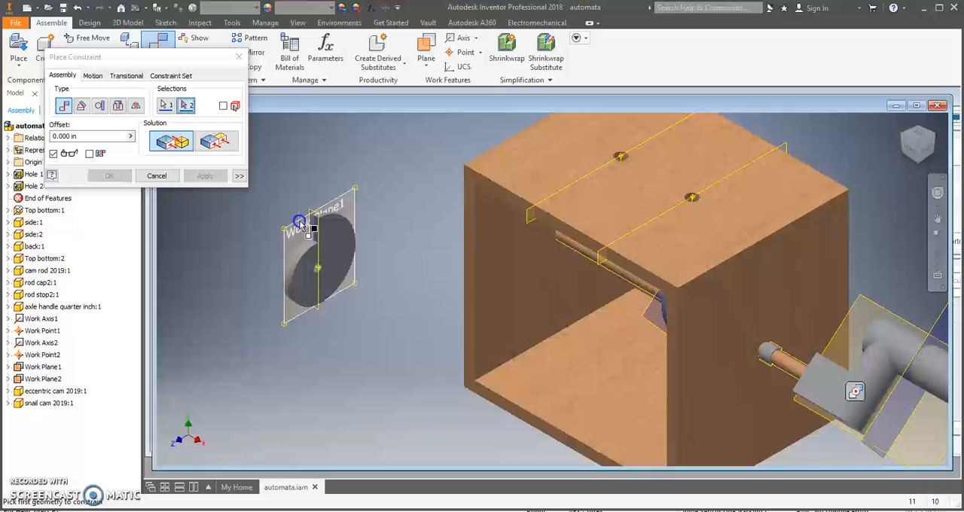
pyautogui.click(527, 216)
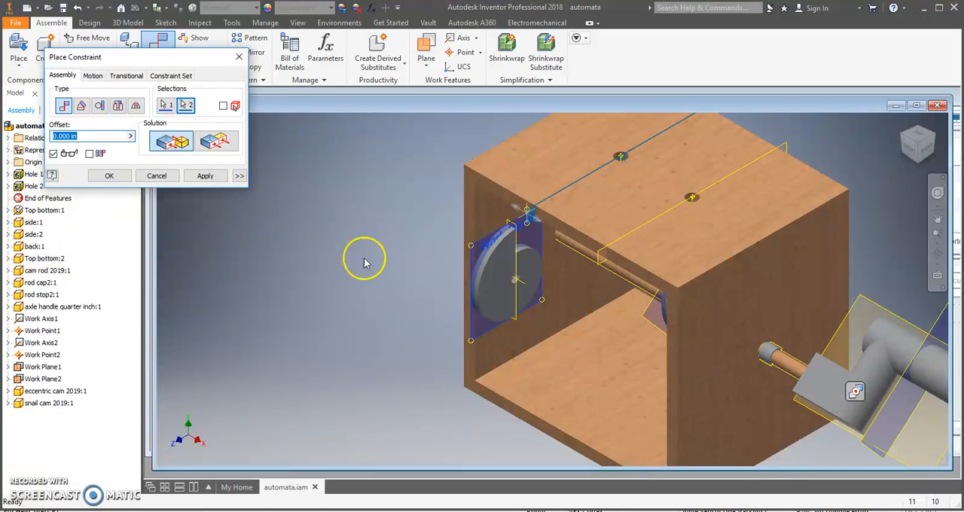
pyautogui.click(218, 143)
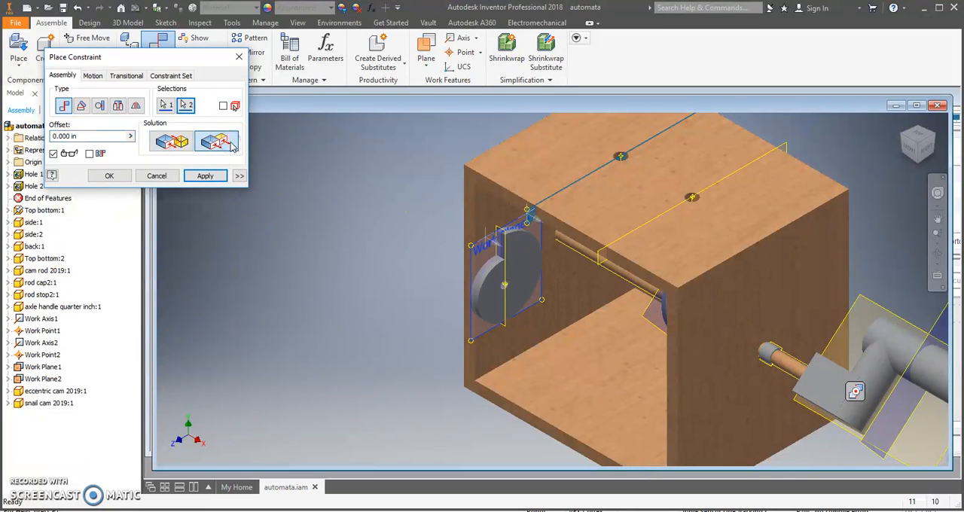
pyautogui.click(169, 145)
pyautogui.click(223, 140)
pyautogui.click(188, 139)
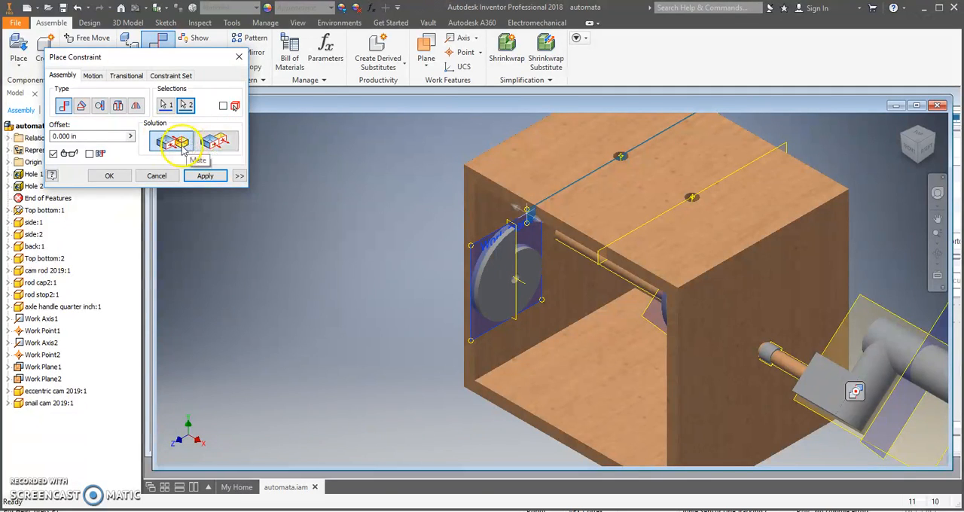
pyautogui.click(222, 143)
pyautogui.click(170, 143)
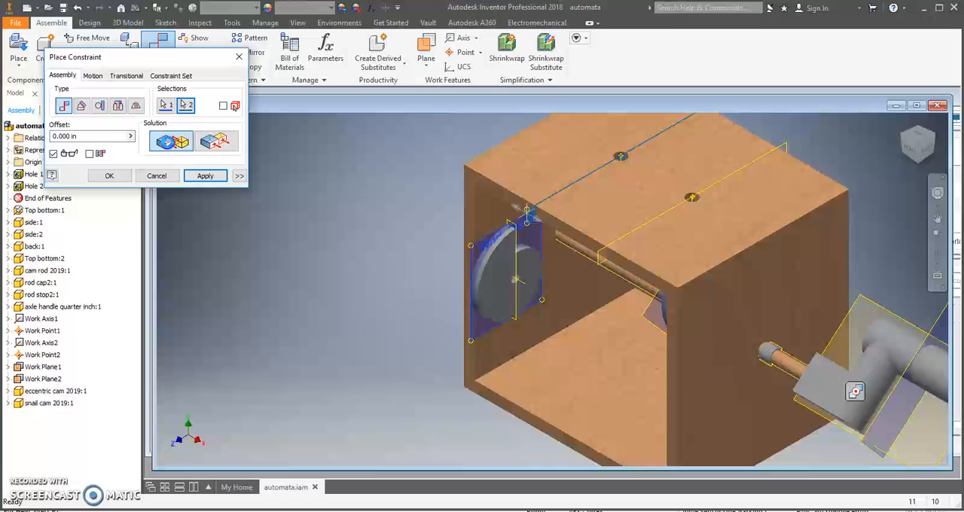
pyautogui.click(215, 144)
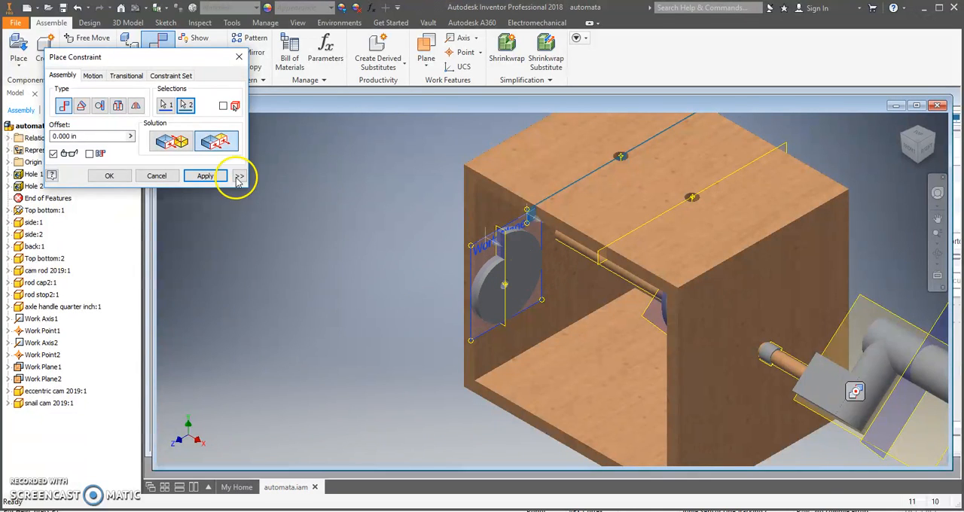
pyautogui.click(206, 176)
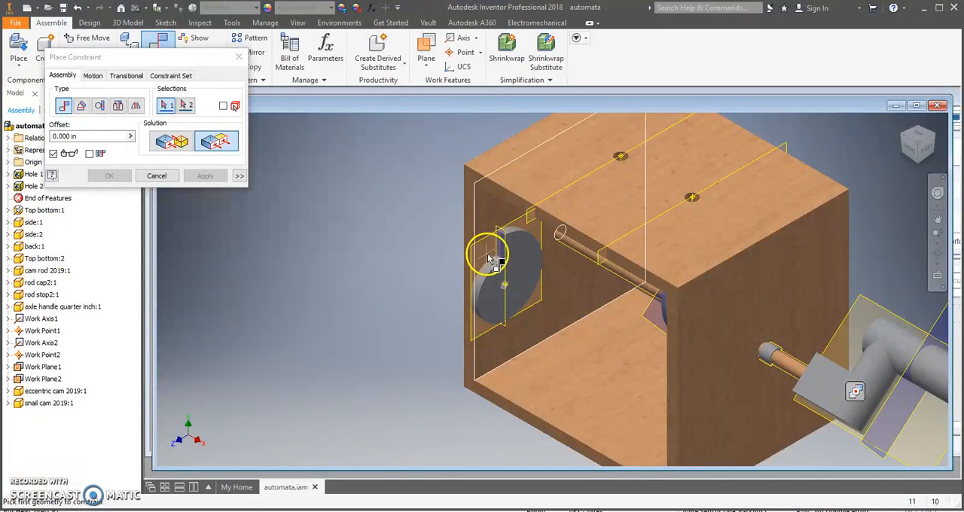
# Mate the axis of the snail cam's hole to the cam rod's axis with 0.000 in offset
pyautogui.scroll(-4, 499, 290)
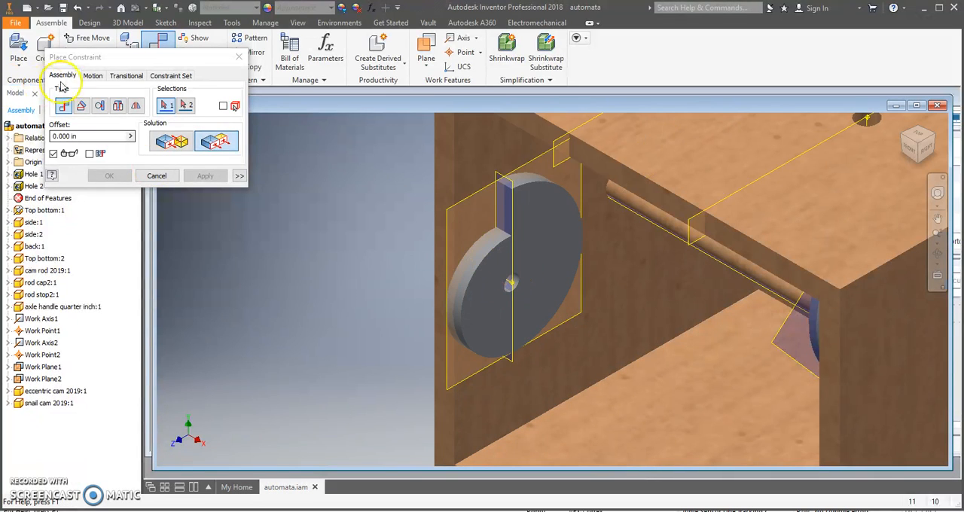
pyautogui.click(181, 150)
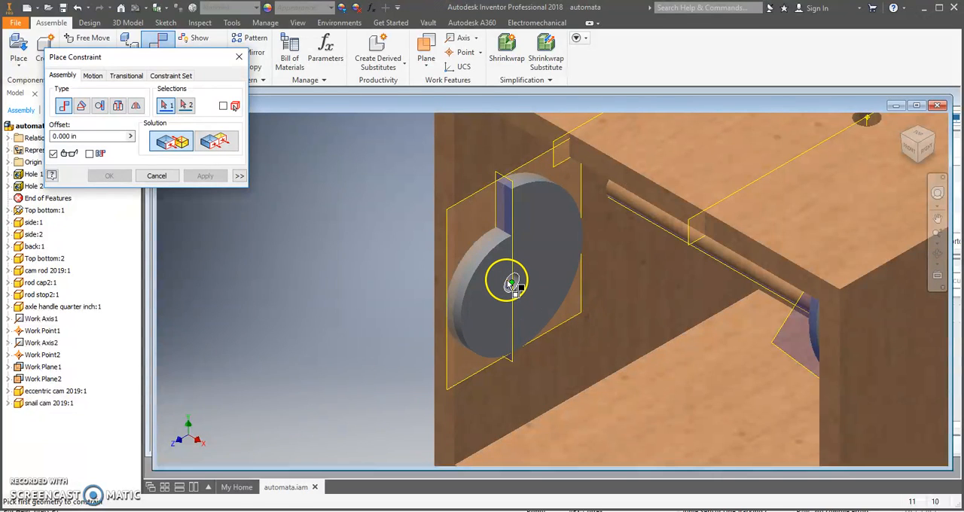
pyautogui.click(510, 283)
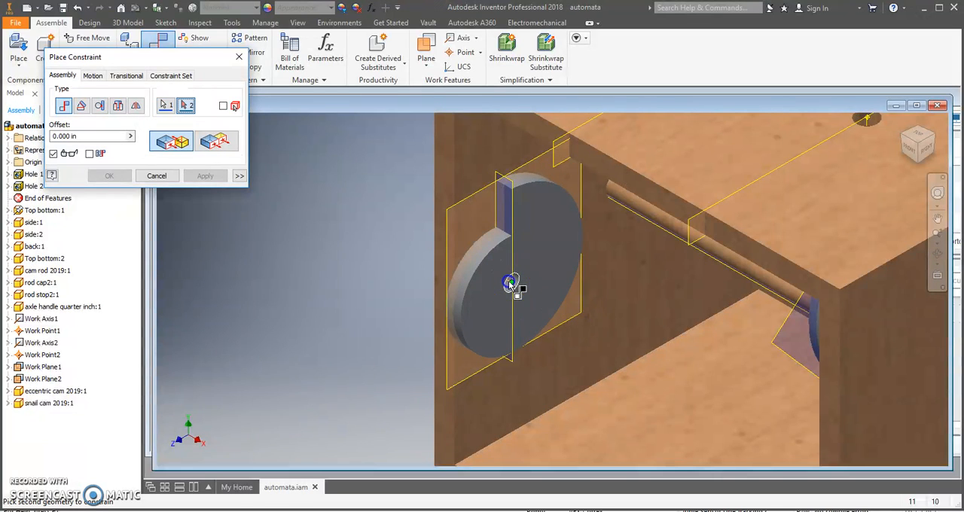
pyautogui.click(750, 277)
pyautogui.scroll(3, 781, 314)
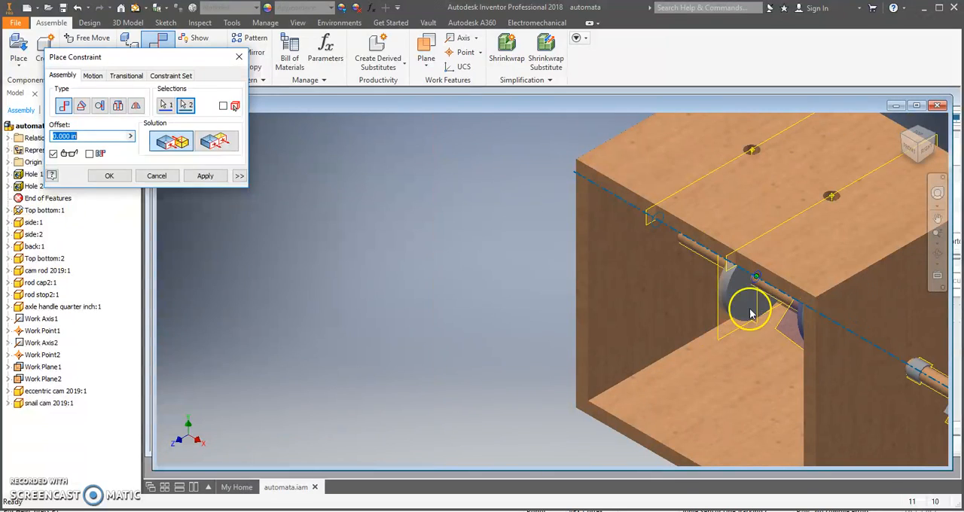
pyautogui.click(225, 178)
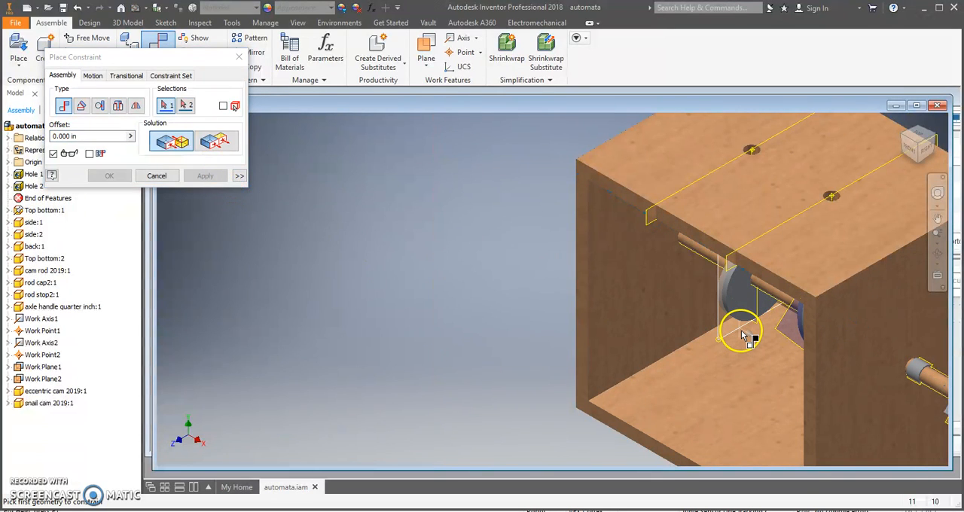
# Constrain the snail cam's work plane crossing its hole at 30 degrees to the cam rod's work plane, using the rod's axis as reference vector
pyautogui.moveTo(746, 329); pyautogui.dragTo(746, 303, button='middle')
pyautogui.click(909, 149)
pyautogui.scroll(-3, 744, 273)
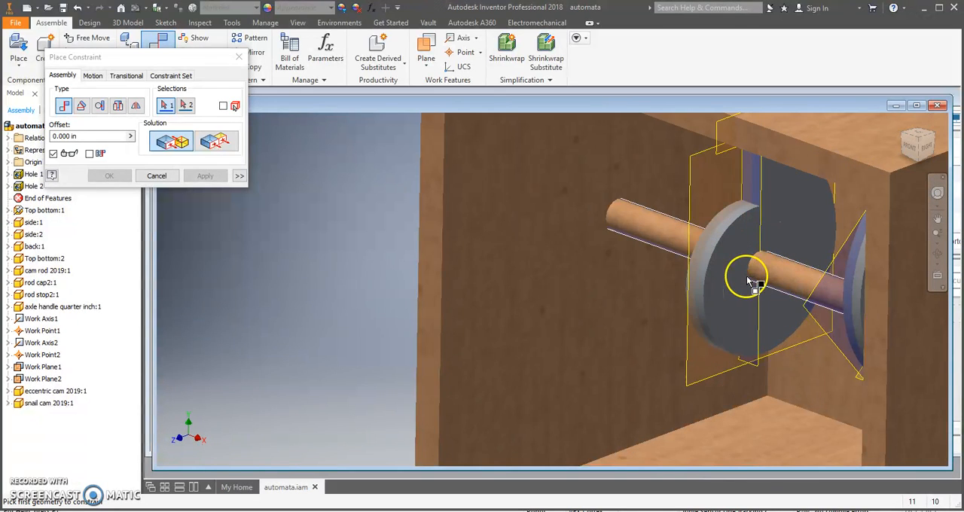
pyautogui.click(82, 105)
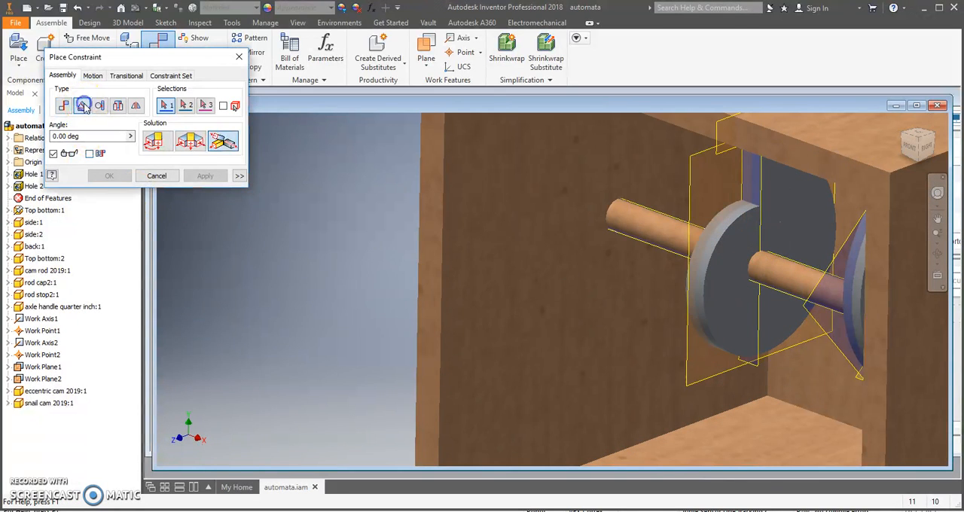
pyautogui.click(754, 365)
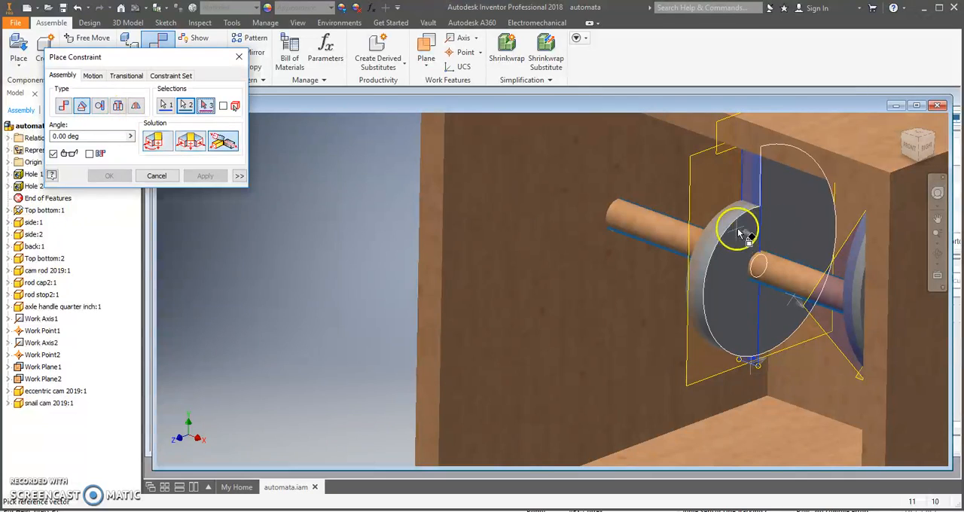
pyautogui.click(797, 281)
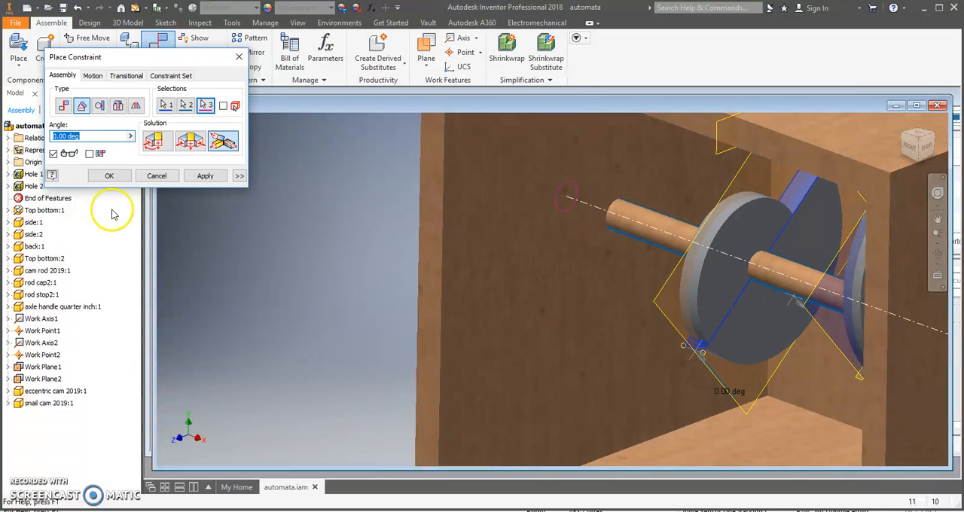
pyautogui.moveTo(926, 146); pyautogui.dragTo(904, 161)
pyautogui.moveTo(110, 135); pyautogui.dragTo(3, 138)
pyautogui.write('30')
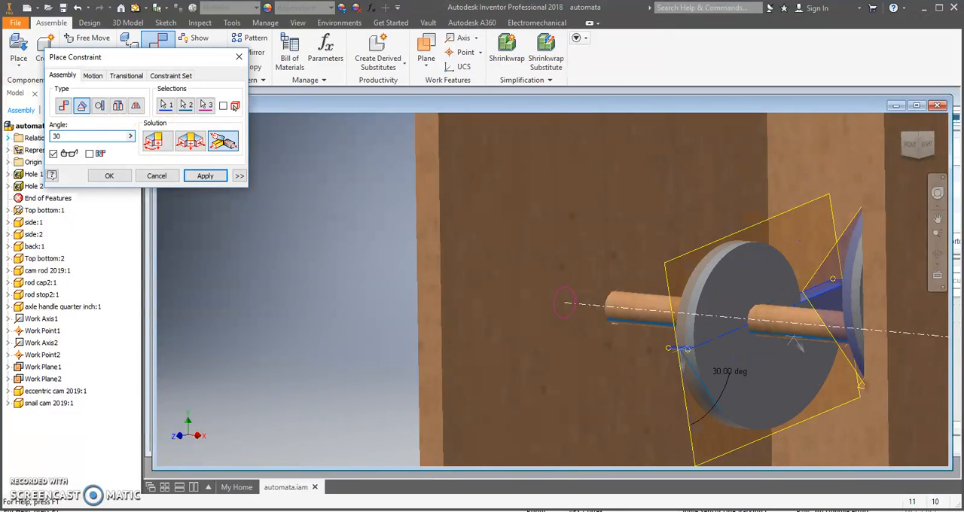
pyautogui.click(920, 146)
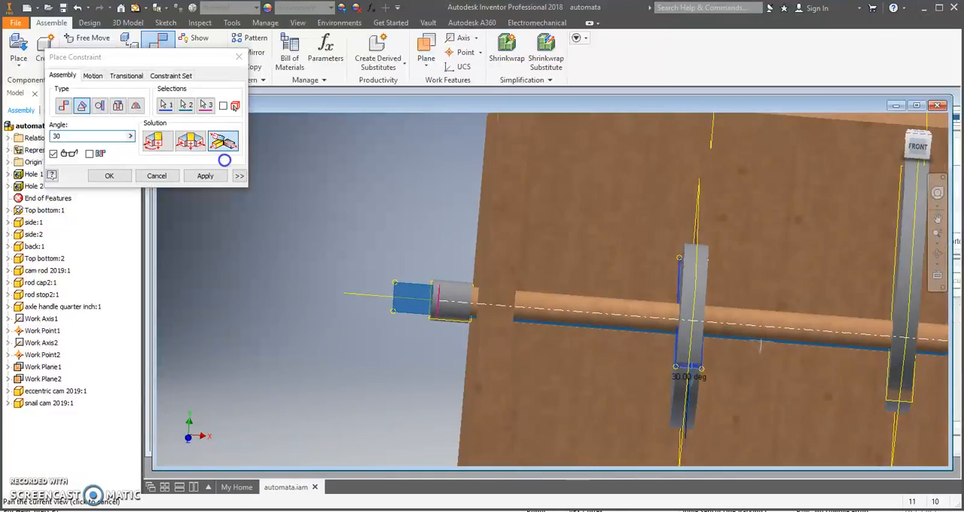
pyautogui.moveTo(224, 161); pyautogui.dragTo(942, 157)
pyautogui.keyDown('shift'); pyautogui.moveTo(942, 157); pyautogui.dragTo(584, 178, button='middle'); pyautogui.keyUp('shift')
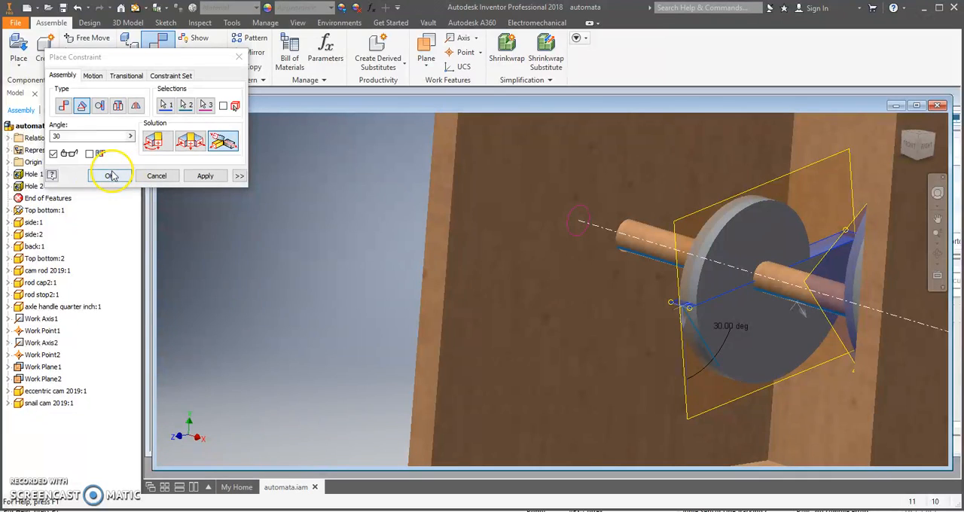
pyautogui.click(204, 177)
pyautogui.click(239, 58)
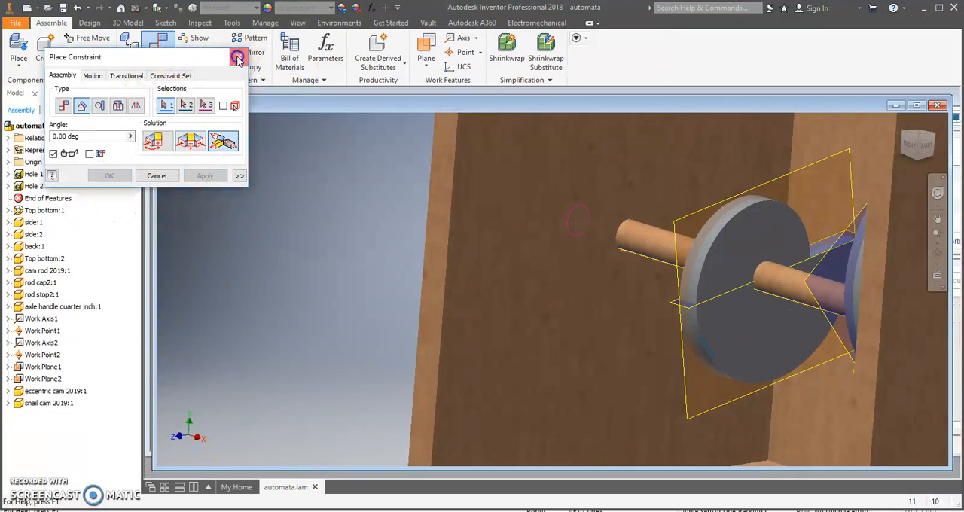
# Turn the axle handle to test the cams' rotation, and check from above how the cams line up with the two top holes
pyautogui.scroll(5, 659, 309)
pyautogui.moveTo(929, 319); pyautogui.dragTo(884, 402)
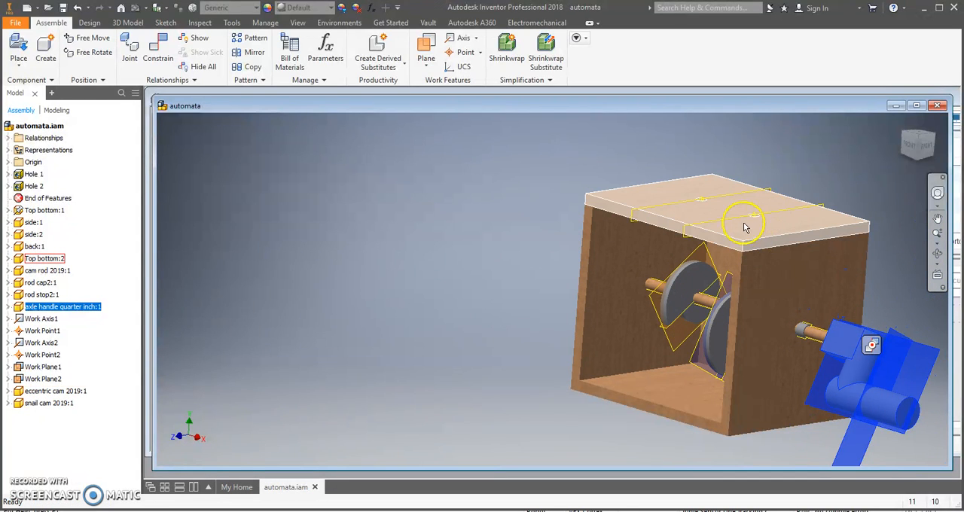
pyautogui.click(921, 141)
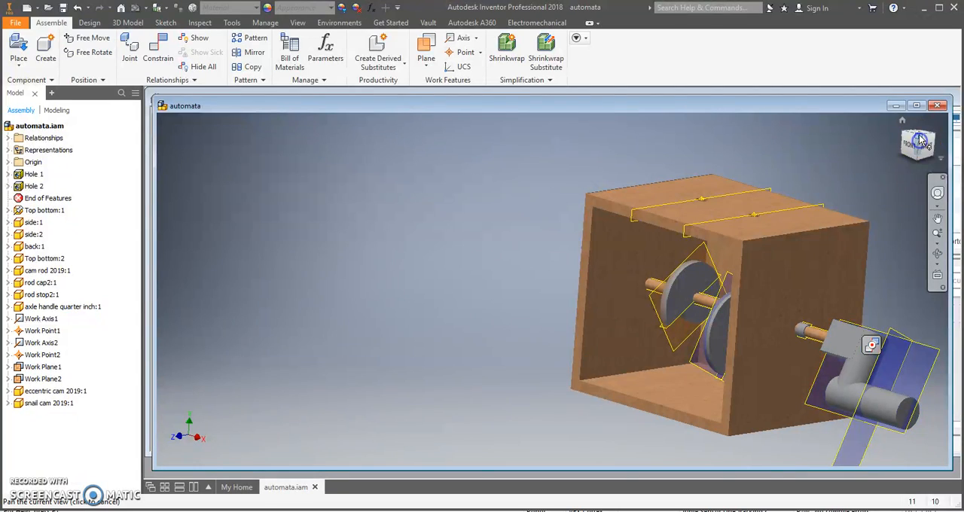
pyautogui.click(920, 133)
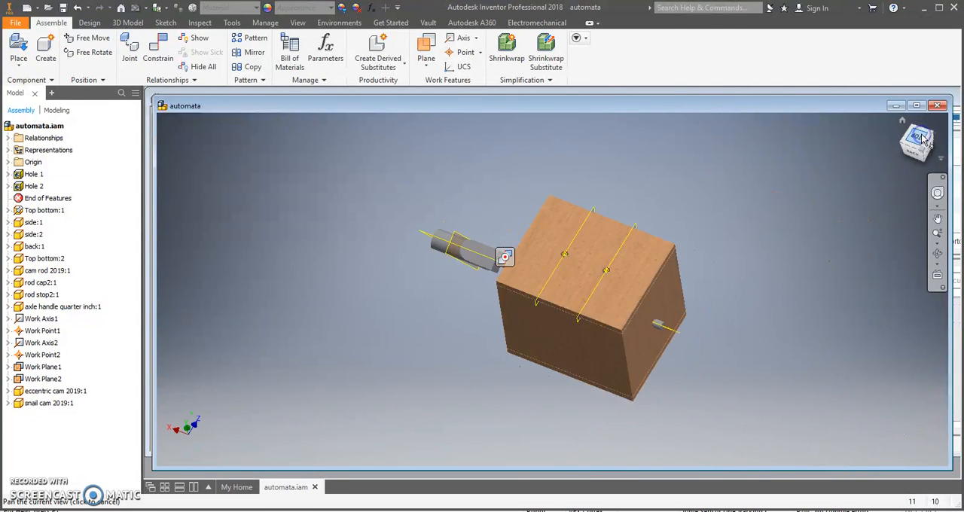
pyautogui.scroll(5, 593, 309)
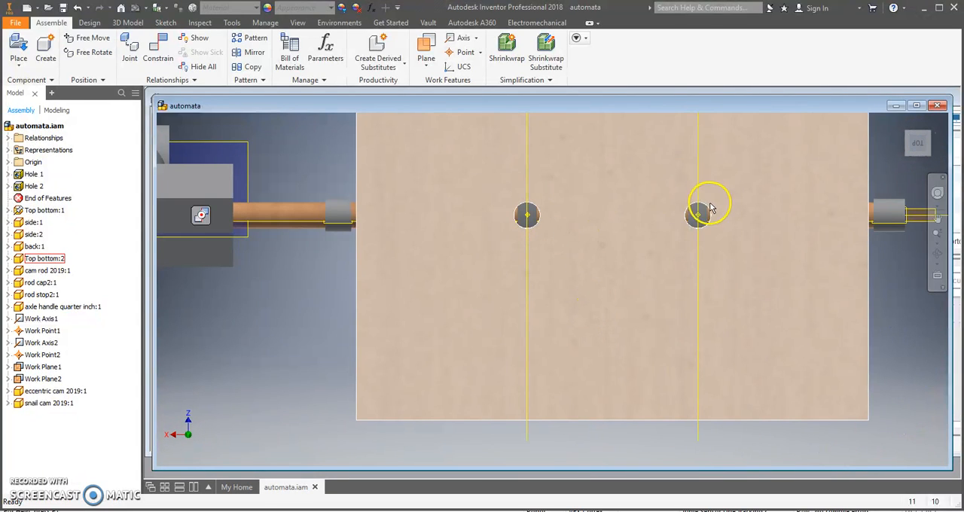